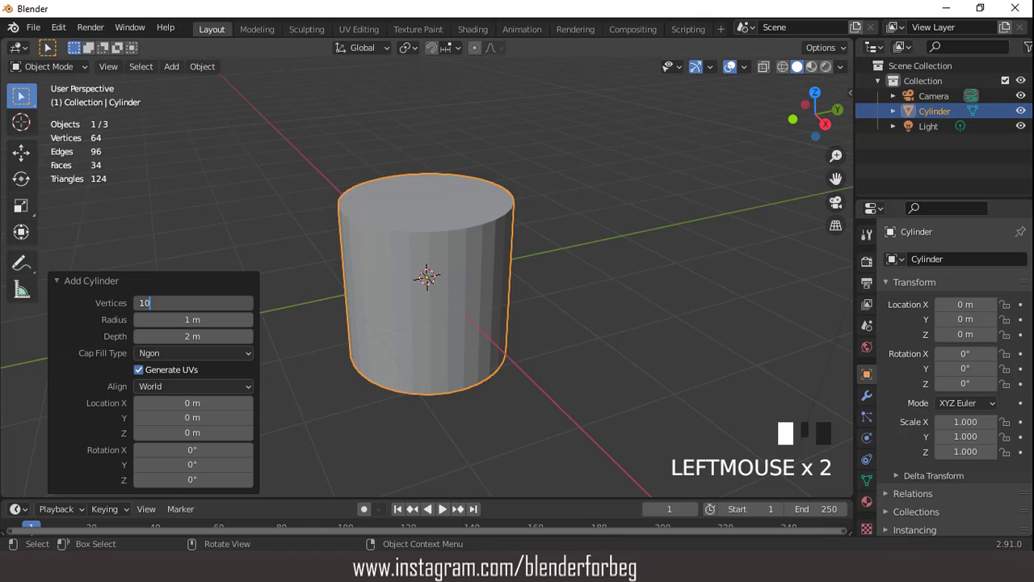
Set the new cylinder to 10 vertices with the Triangle Fan cap fill type.
{"action": "key", "text": "Return"}
{"action": "left_click", "coordinate": [213, 353]}
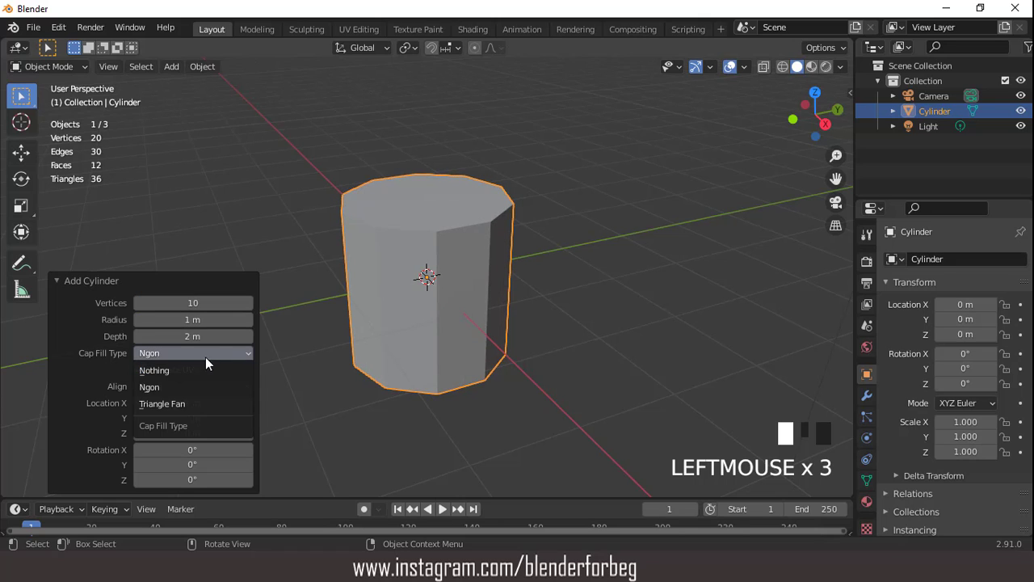
{"action": "left_click", "coordinate": [197, 403]}
Delete all the faces of the cylinder's bottom cap in Edit Mode.
{"action": "key", "text": "Tab"}
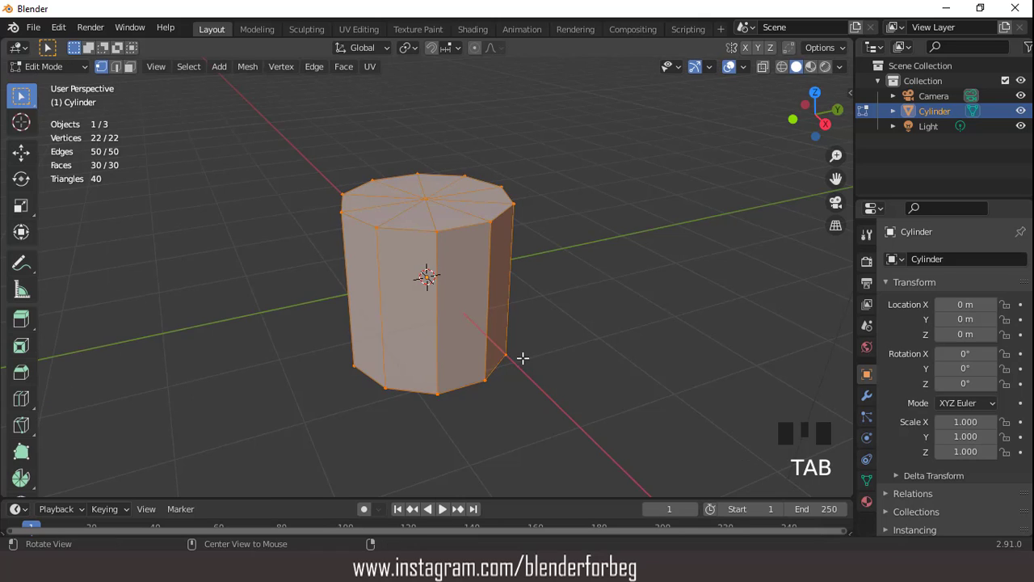
{"action": "middle_click_drag", "start_coordinate": [522, 357], "coordinate": [554, 256]}
{"action": "scroll", "coordinate": [554, 257], "scroll_direction": "up", "scroll_amount": 2}
{"action": "key", "text": "3"}
{"action": "left_click", "coordinate": [468, 376]}
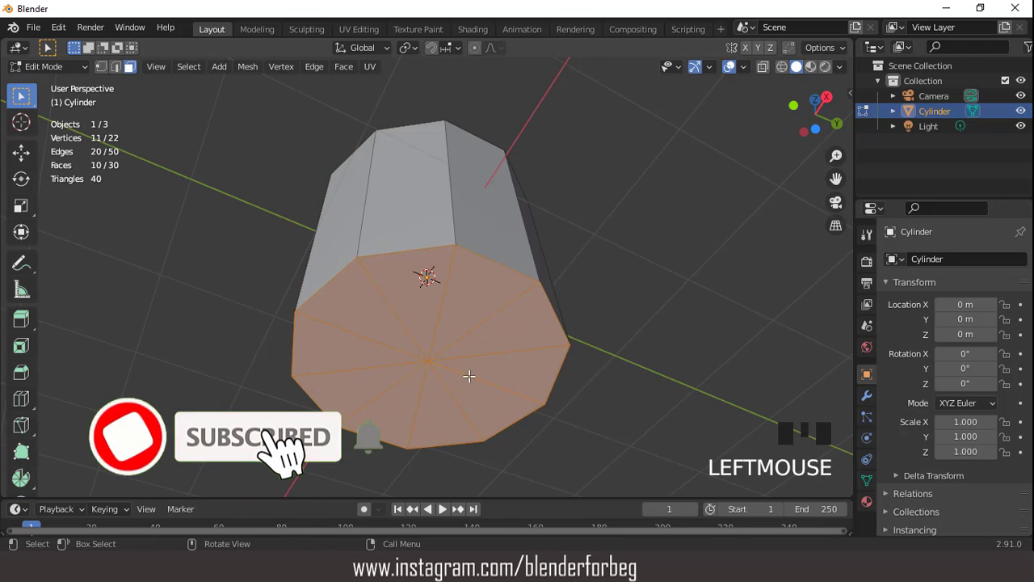
{"action": "key", "text": "x"}
{"action": "left_click", "coordinate": [602, 197]}
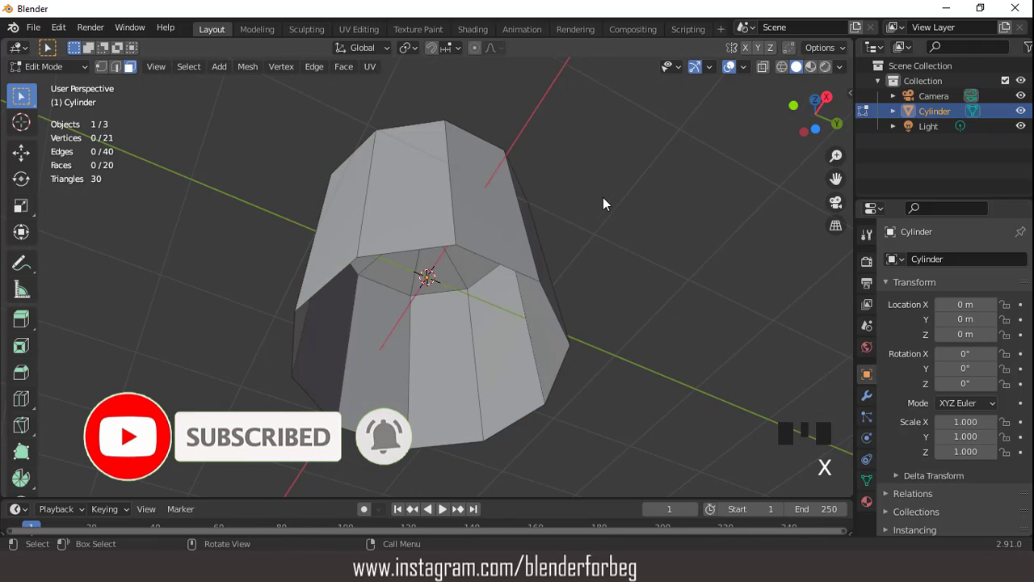
Scale the whole cylinder in Object Mode along Z to about 0.763.
{"action": "key", "text": "KP_1"}
{"action": "key", "text": "Tab"}
{"action": "key", "text": "s"}
{"action": "key", "text": "z"}
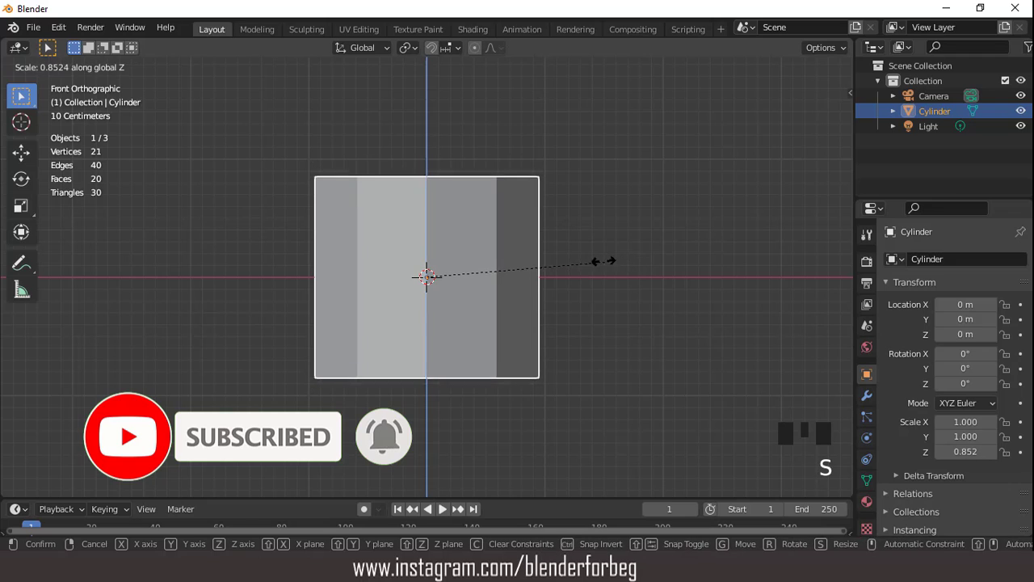
{"action": "left_click", "coordinate": [589, 264]}
Extrude the cylinder's open bottom edge loop and scale it outward by about 1.526 to form a flat brim.
{"action": "key", "text": "Tab"}
{"action": "middle_click_drag", "start_coordinate": [589, 264], "coordinate": [490, 308]}
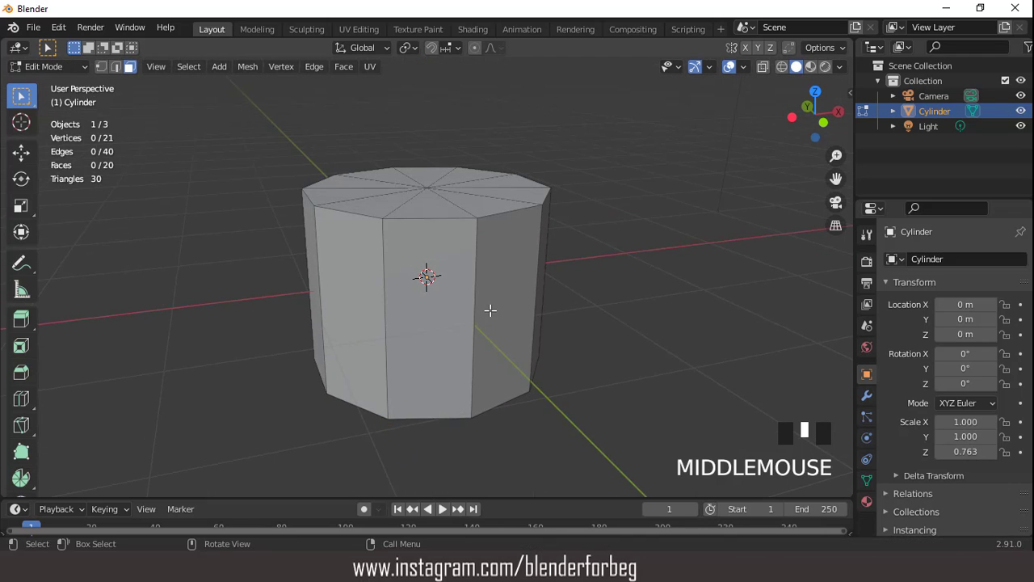
{"action": "key", "text": "2"}
{"action": "left_click", "coordinate": [498, 404], "text": "alt"}
{"action": "key", "text": "KP_7"}
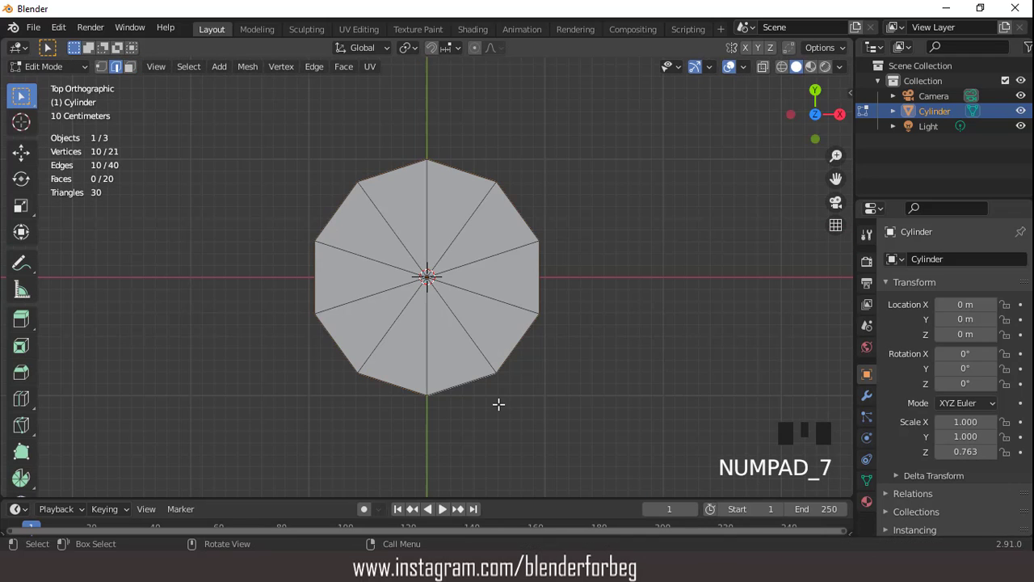
{"action": "key", "text": "e"}
{"action": "right_click", "coordinate": [545, 353]}
{"action": "key", "text": "s"}
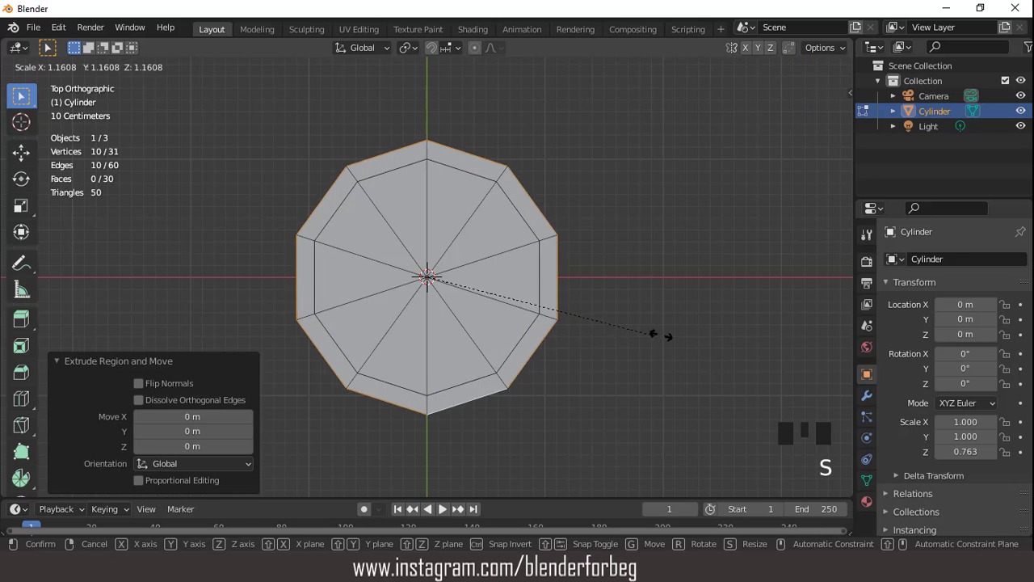
{"action": "left_click", "coordinate": [731, 328]}
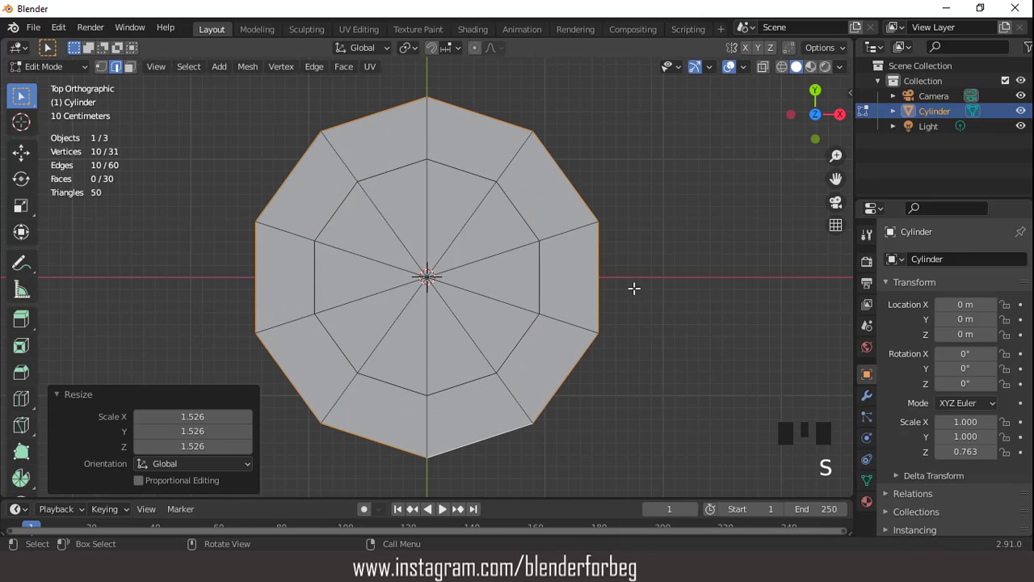
Add one centered loop cut around the brim.
{"action": "key", "text": "ctrl+r"}
{"action": "left_click", "coordinate": [569, 227]}
{"action": "right_click", "coordinate": [569, 227]}
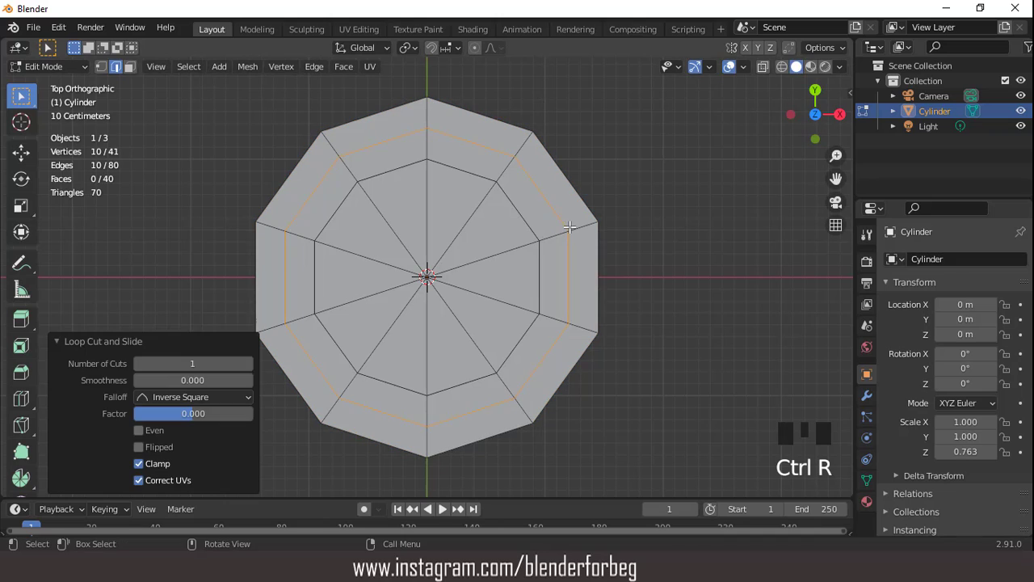
Scale the top cap faces to about 0.853 and lower them about 0.56 m along Z.
{"action": "key", "text": "3"}
{"action": "left_click", "coordinate": [433, 264]}
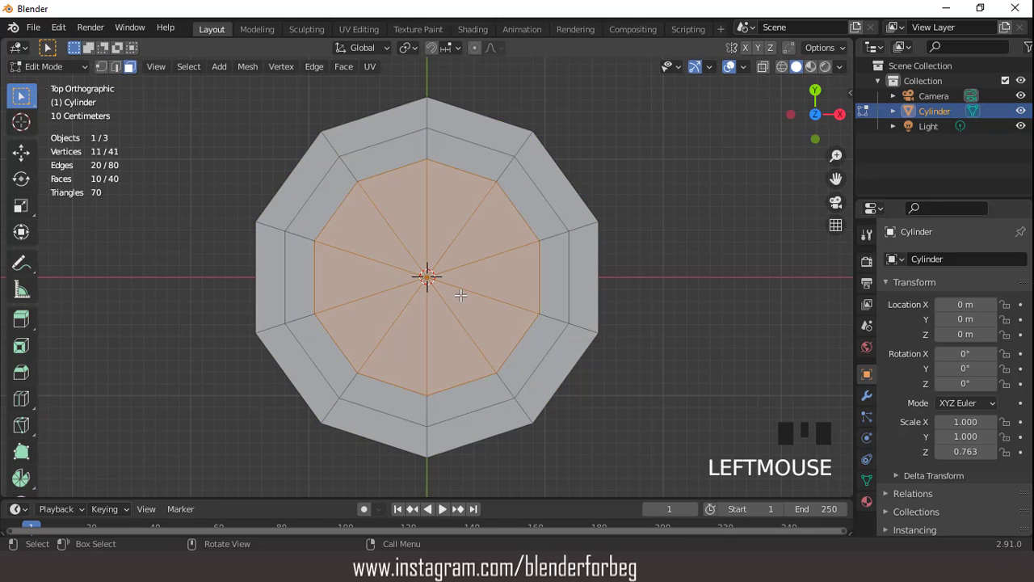
{"action": "key", "text": "KP_3"}
{"action": "key", "text": "s"}
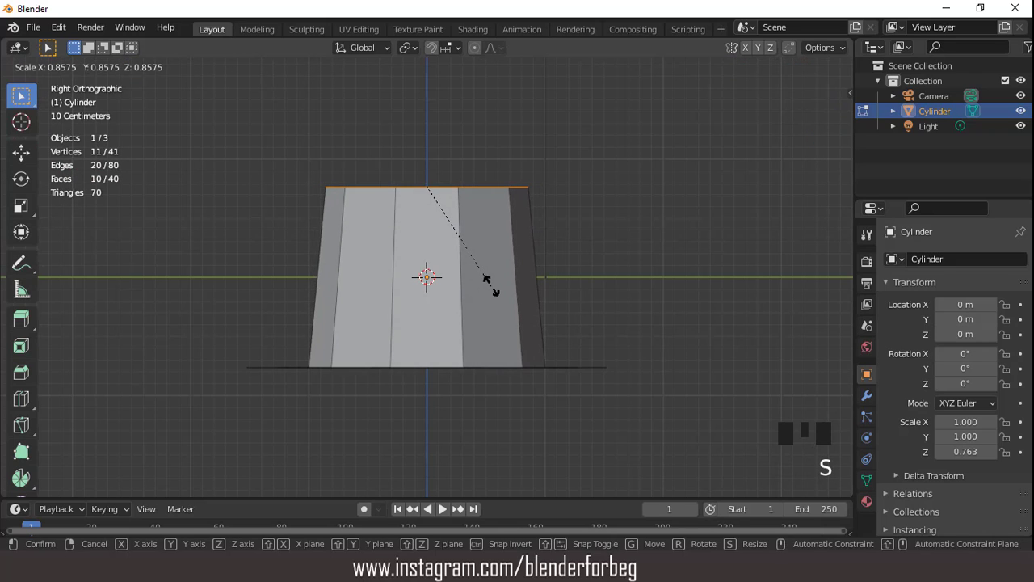
{"action": "left_click", "coordinate": [489, 283]}
{"action": "key", "text": "g"}
{"action": "key", "text": "z"}
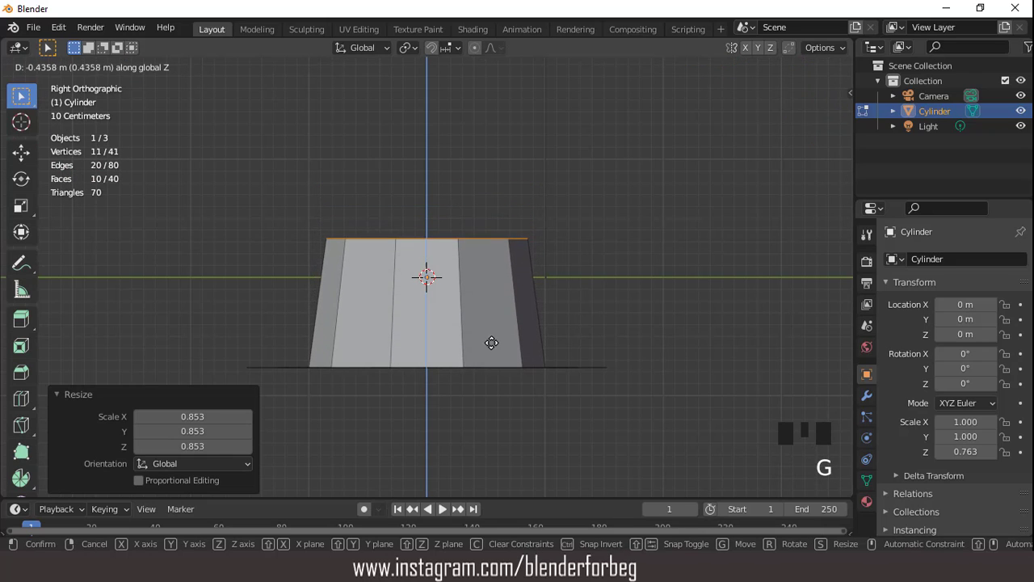
{"action": "left_click", "coordinate": [492, 351]}
Delete all faces on the negative X half of the hat, using X-ray for the selection, and return to solid Object Mode.
{"action": "middle_click_drag", "start_coordinate": [493, 352], "coordinate": [499, 342]}
{"action": "key", "text": "KP_7"}
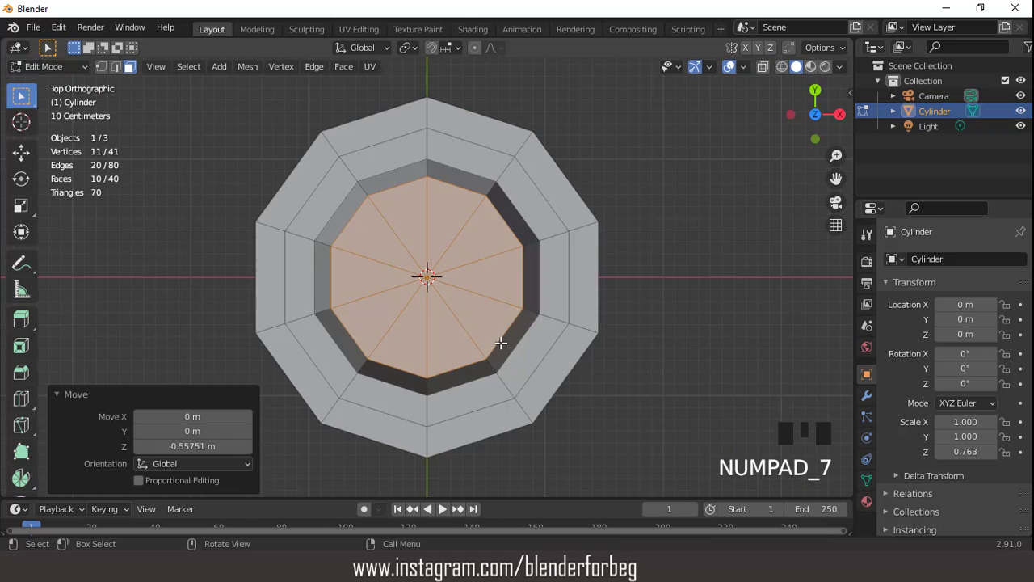
{"action": "scroll", "coordinate": [483, 306], "scroll_direction": "down", "scroll_amount": 1}
{"action": "scroll", "coordinate": [483, 306], "scroll_direction": "down", "scroll_amount": 1}
{"action": "key", "text": "3"}
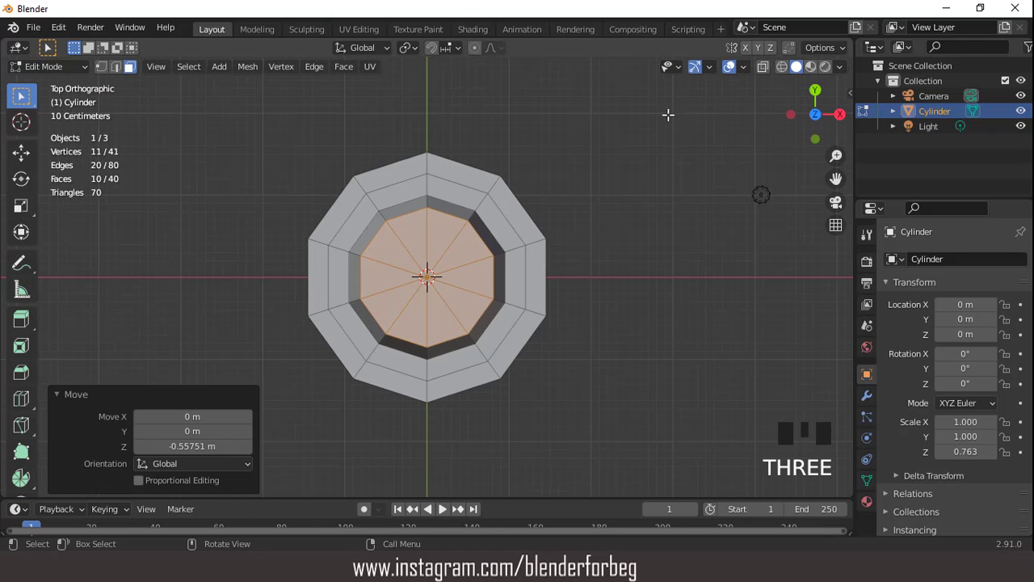
{"action": "left_click", "coordinate": [762, 67]}
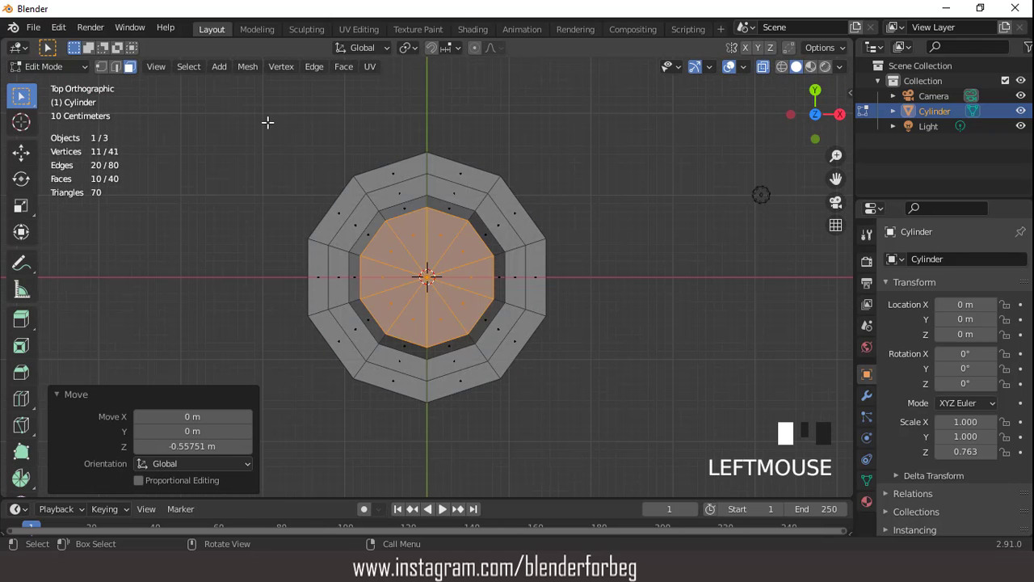
{"action": "left_click_drag", "start_coordinate": [219, 103], "coordinate": [427, 423]}
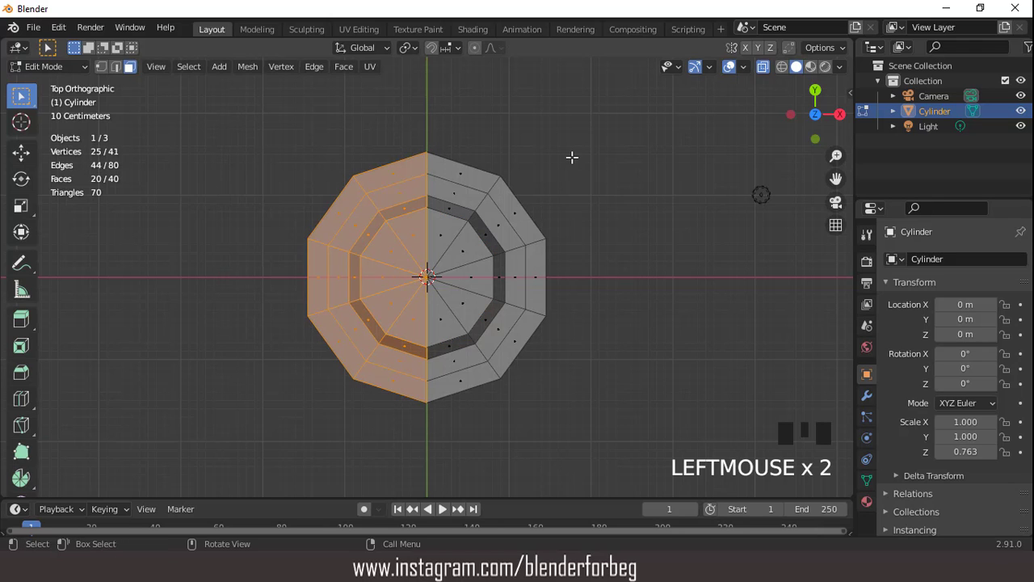
{"action": "key", "text": "x"}
{"action": "left_click", "coordinate": [572, 159]}
{"action": "key", "text": "Tab"}
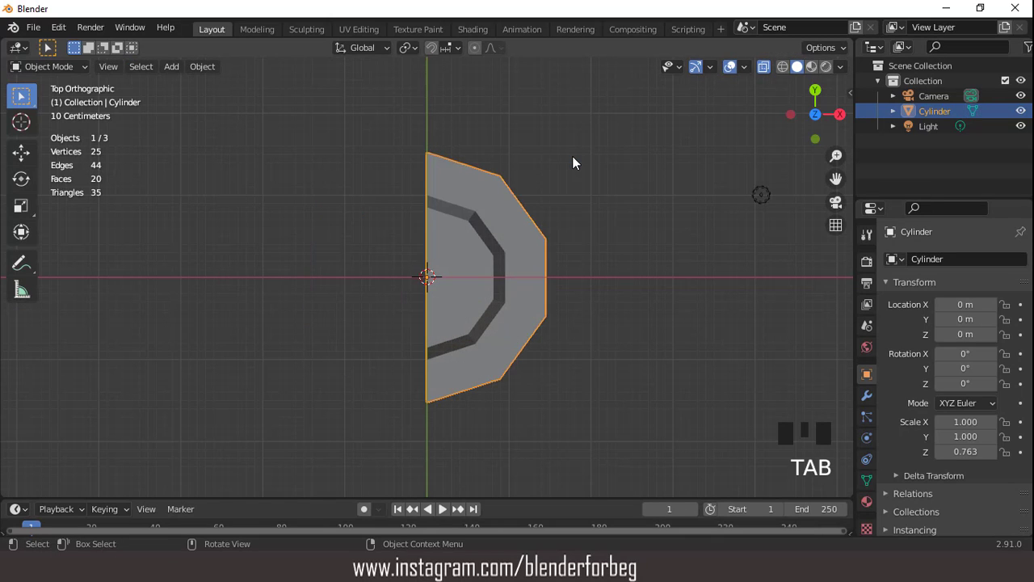
{"action": "left_click", "coordinate": [763, 66]}
Add a Mirror modifier on the X axis to the half hat and enable Clipping.
{"action": "middle_click_drag", "start_coordinate": [701, 181], "coordinate": [542, 144]}
{"action": "left_click", "coordinate": [866, 396]}
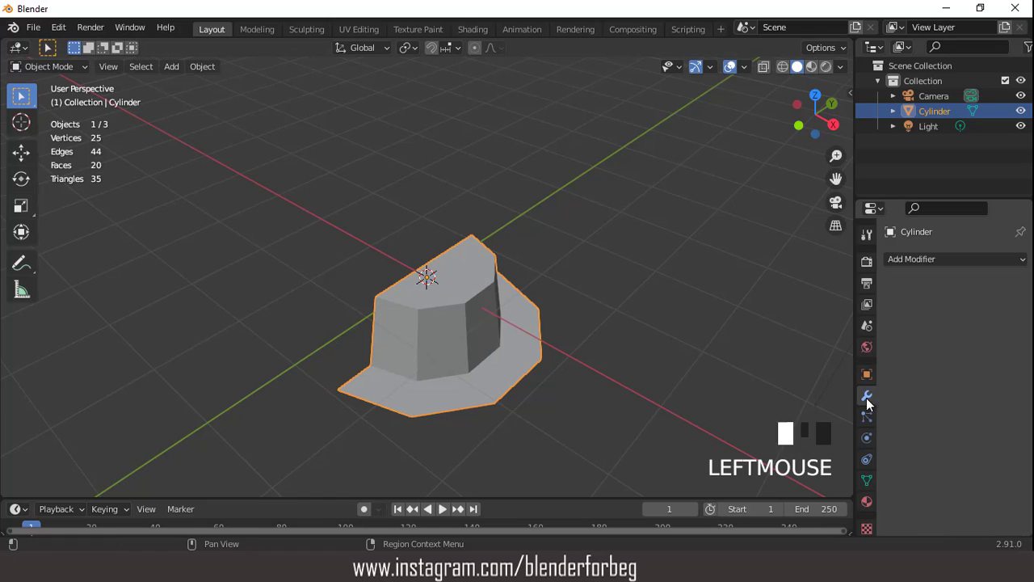
{"action": "left_click", "coordinate": [893, 259]}
{"action": "left_click", "coordinate": [724, 420]}
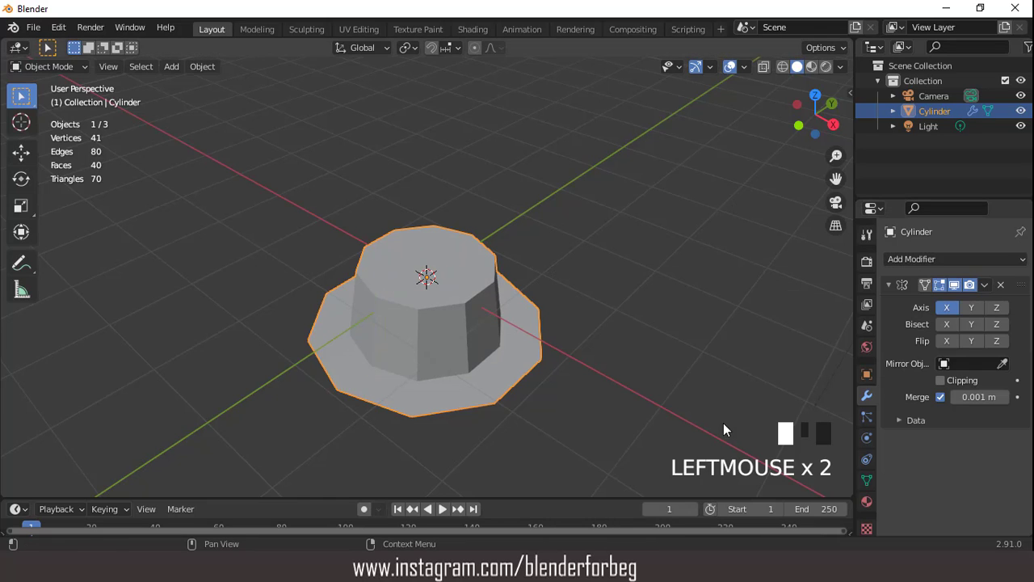
{"action": "left_click", "coordinate": [941, 380]}
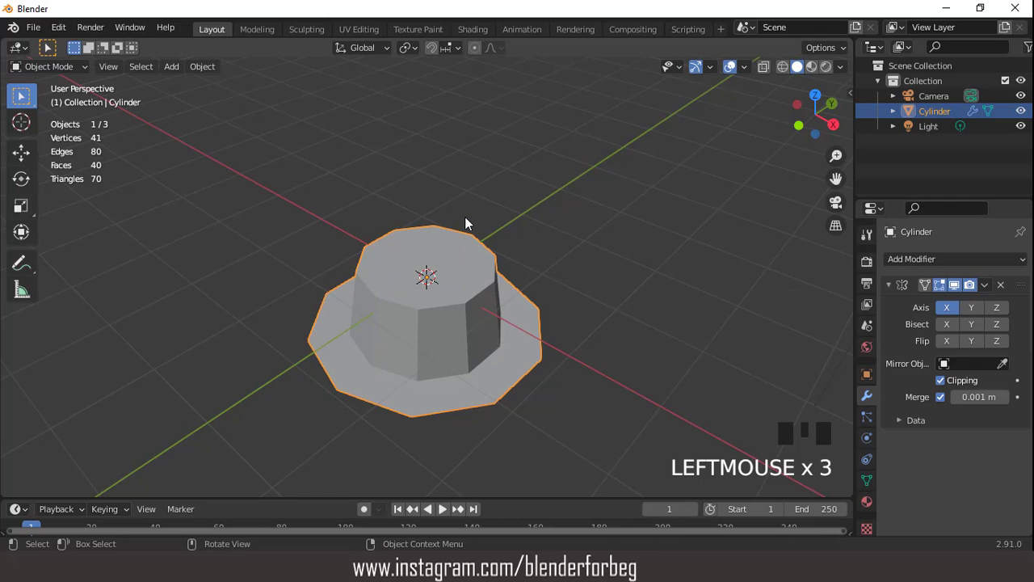
Scale the hat along X to about 0.923.
{"action": "key", "text": "KP_7"}
{"action": "key", "text": "s"}
{"action": "key", "text": "x"}
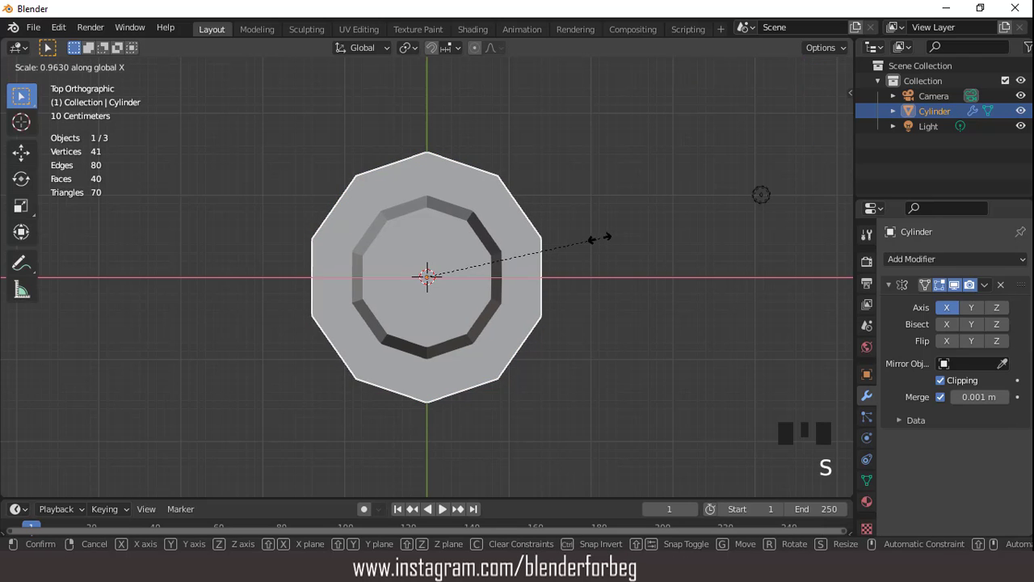
{"action": "left_click", "coordinate": [594, 237]}
Inset the hat's top cap faces by about 0.114 m with Boundary turned off.
{"action": "middle_click_drag", "start_coordinate": [535, 300], "coordinate": [469, 169]}
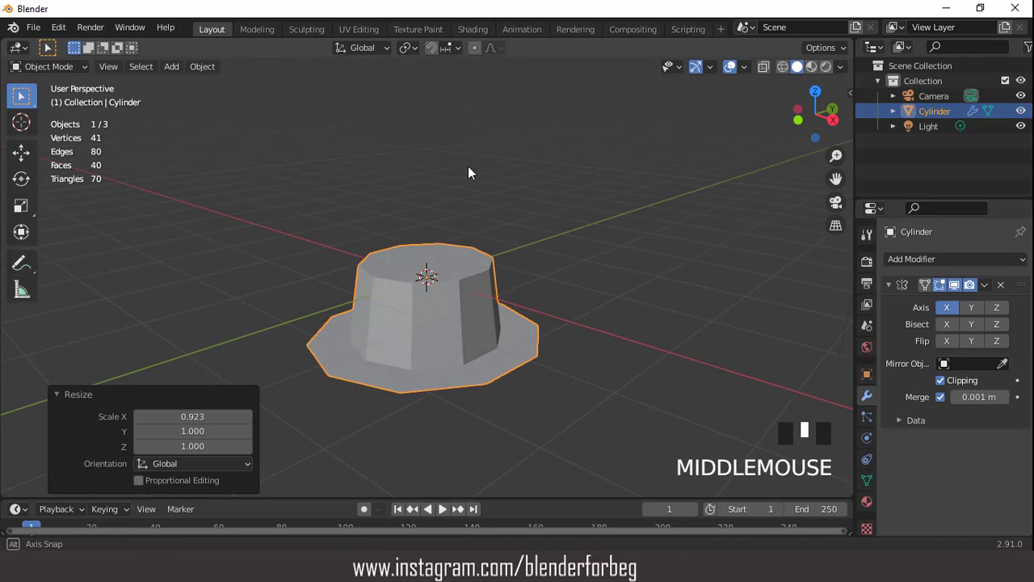
{"action": "scroll", "coordinate": [492, 242], "scroll_direction": "up", "scroll_amount": 2}
{"action": "key", "text": "Tab"}
{"action": "middle_click_drag", "start_coordinate": [442, 226], "coordinate": [436, 242]}
{"action": "scroll", "coordinate": [436, 243], "scroll_direction": "up", "scroll_amount": 3}
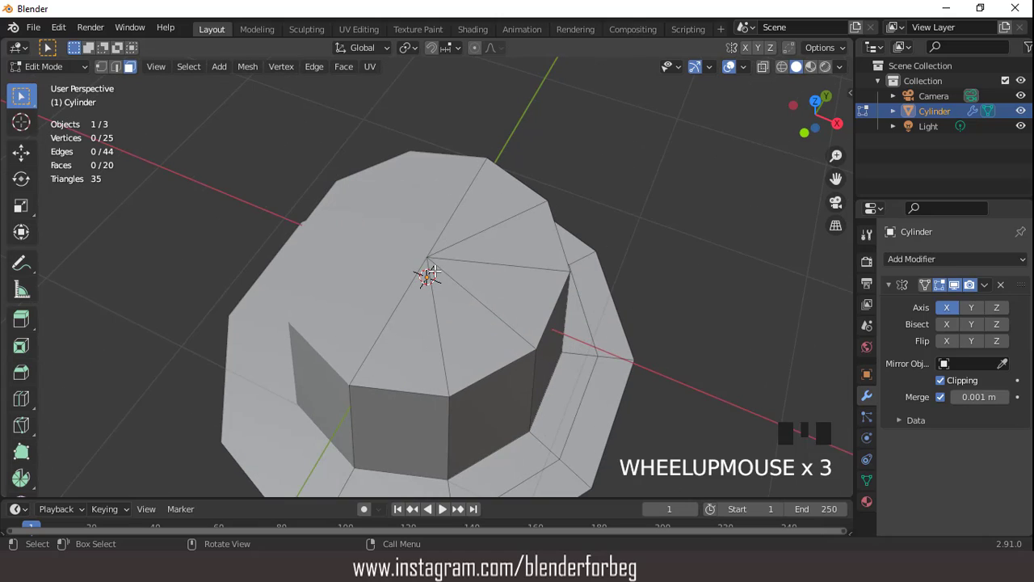
{"action": "key", "text": "3"}
{"action": "left_click_drag", "start_coordinate": [393, 225], "coordinate": [474, 303]}
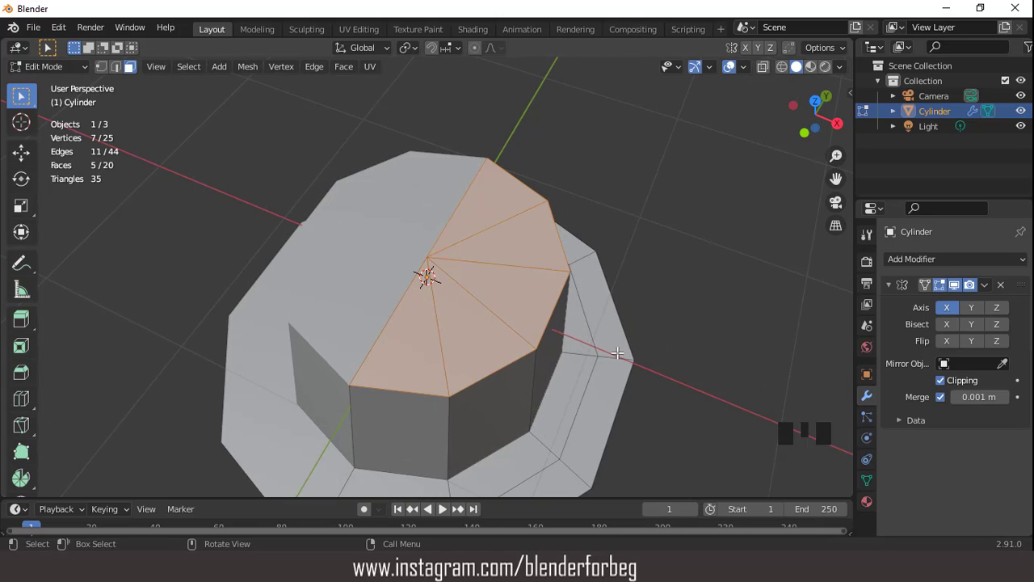
{"action": "key", "text": "i"}
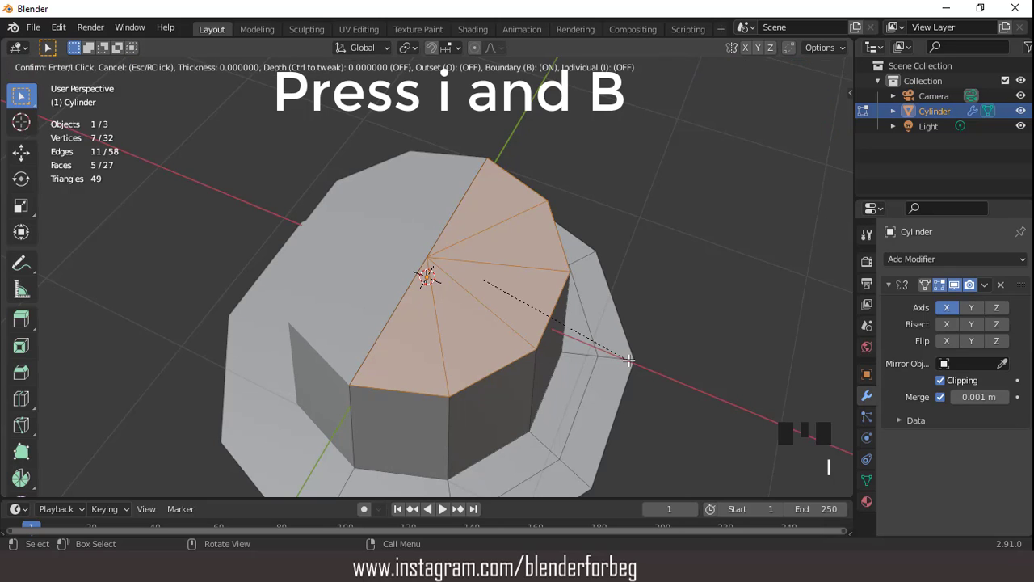
{"action": "key", "text": "b"}
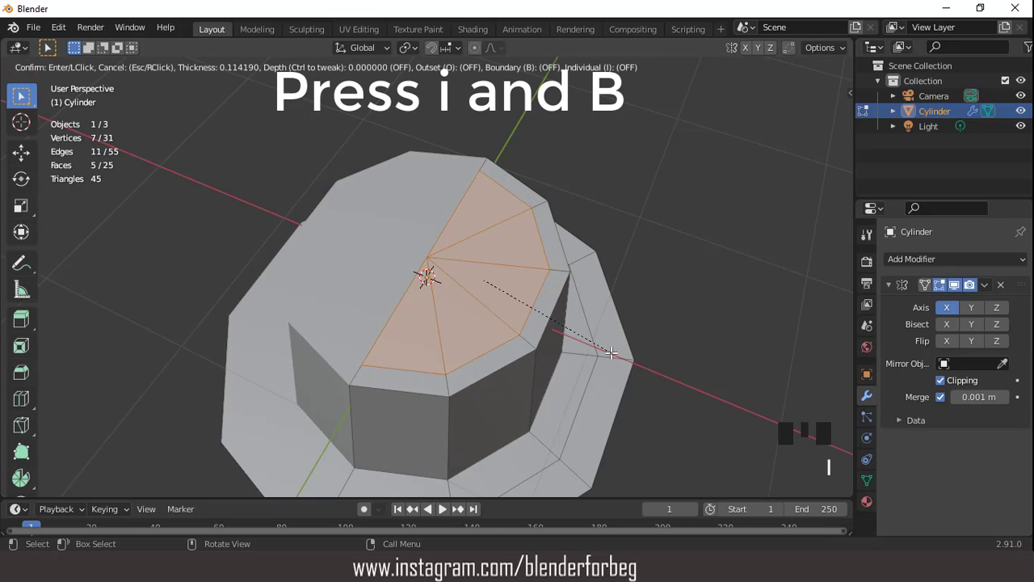
{"action": "left_click", "coordinate": [611, 353]}
Inset the selected top faces again by about 0.058 m.
{"action": "middle_click_drag", "start_coordinate": [611, 353], "coordinate": [562, 232]}
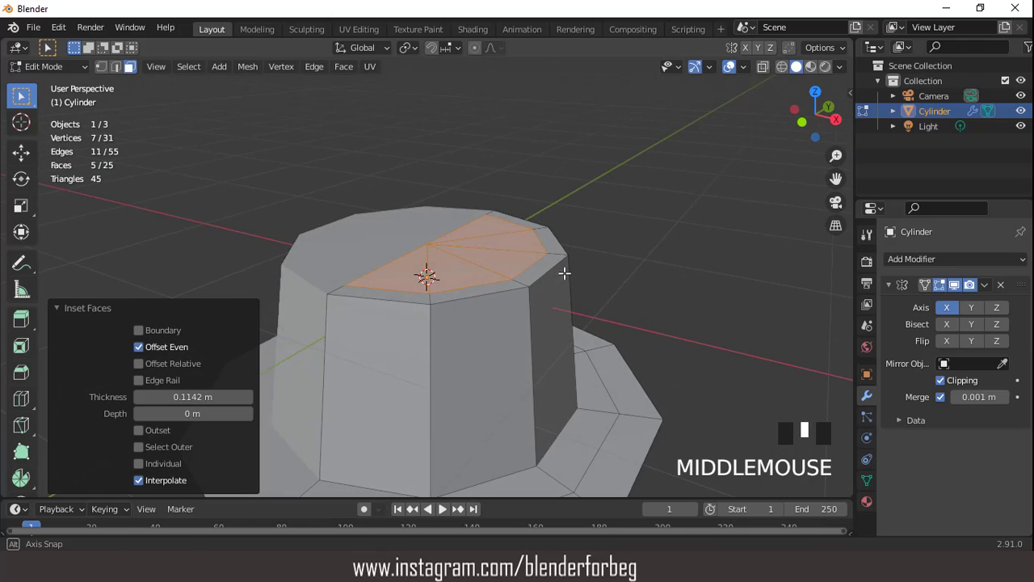
{"action": "key", "text": "g"}
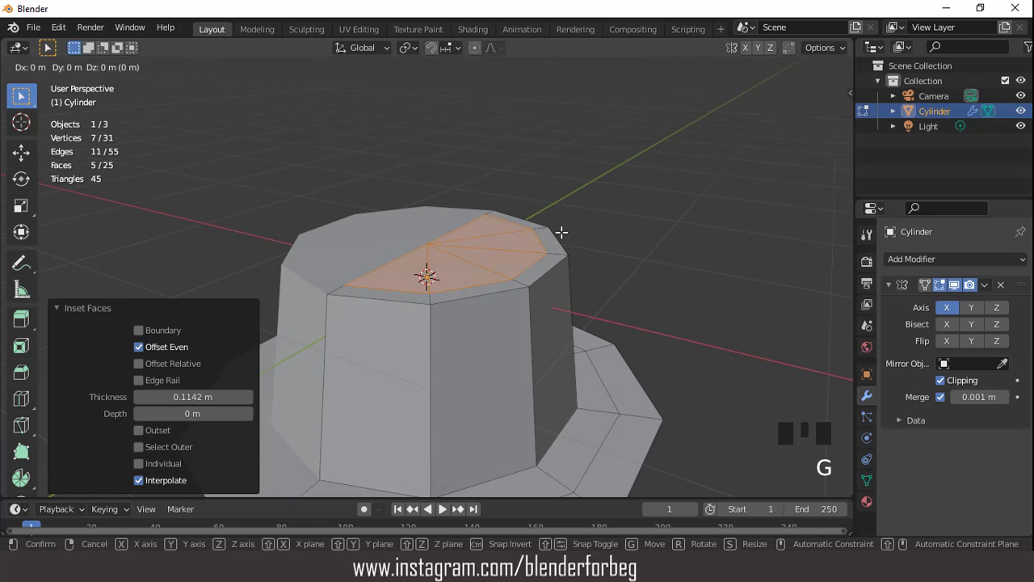
{"action": "right_click", "coordinate": [562, 231]}
{"action": "key", "text": "i"}
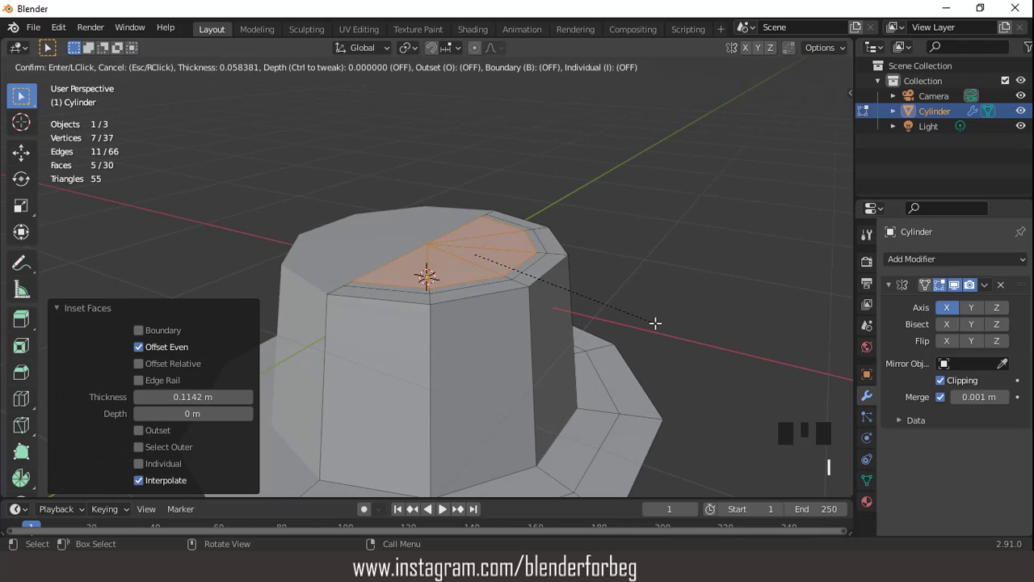
{"action": "left_click", "coordinate": [655, 323]}
Lower the inner top faces about 0.094 m along Z and inset them by about 0.394 m.
{"action": "key", "text": "g"}
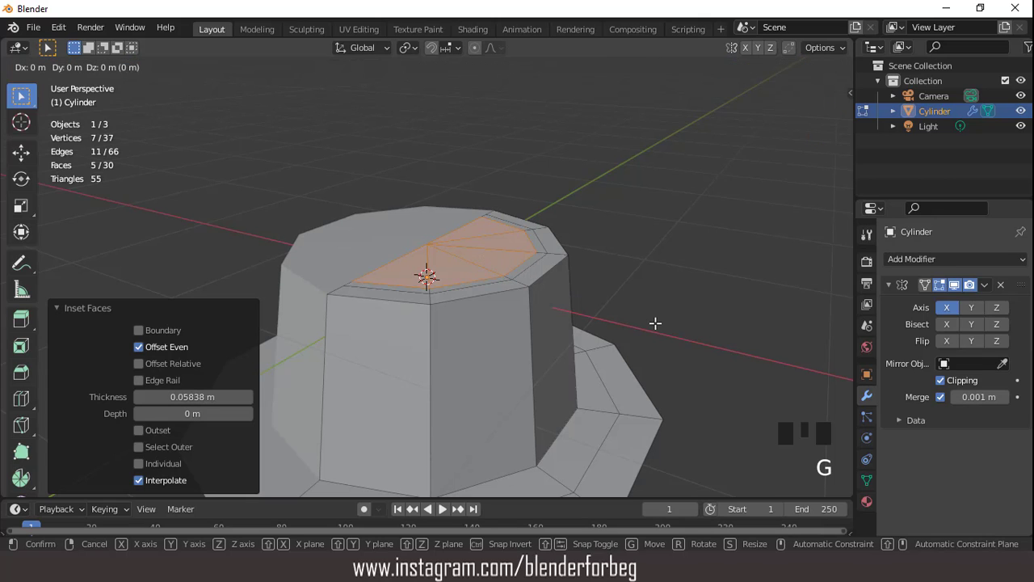
{"action": "key", "text": "z"}
{"action": "left_click", "coordinate": [654, 338]}
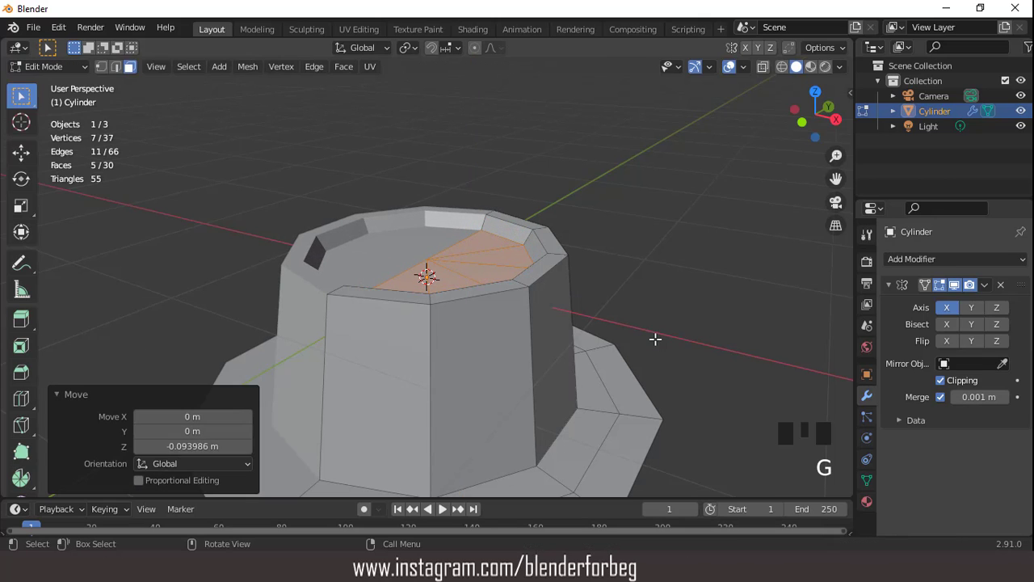
{"action": "key", "text": "i"}
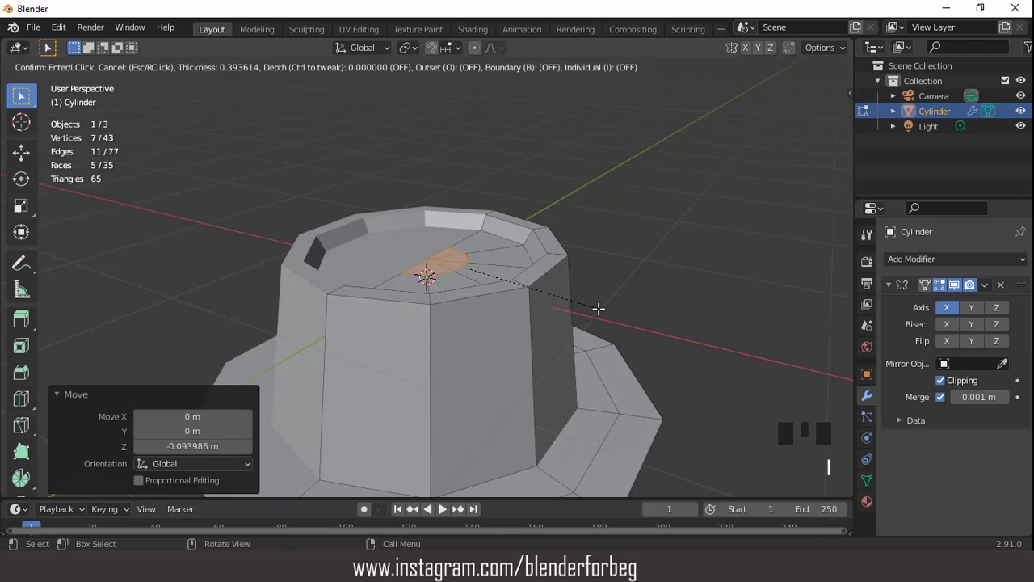
{"action": "left_click", "coordinate": [598, 308]}
Add three evenly spaced loop cuts around the ring of faces surrounding the crown's central inset.
{"action": "middle_click_drag", "start_coordinate": [598, 309], "coordinate": [498, 285]}
{"action": "scroll", "coordinate": [497, 285], "scroll_direction": "up", "scroll_amount": 2}
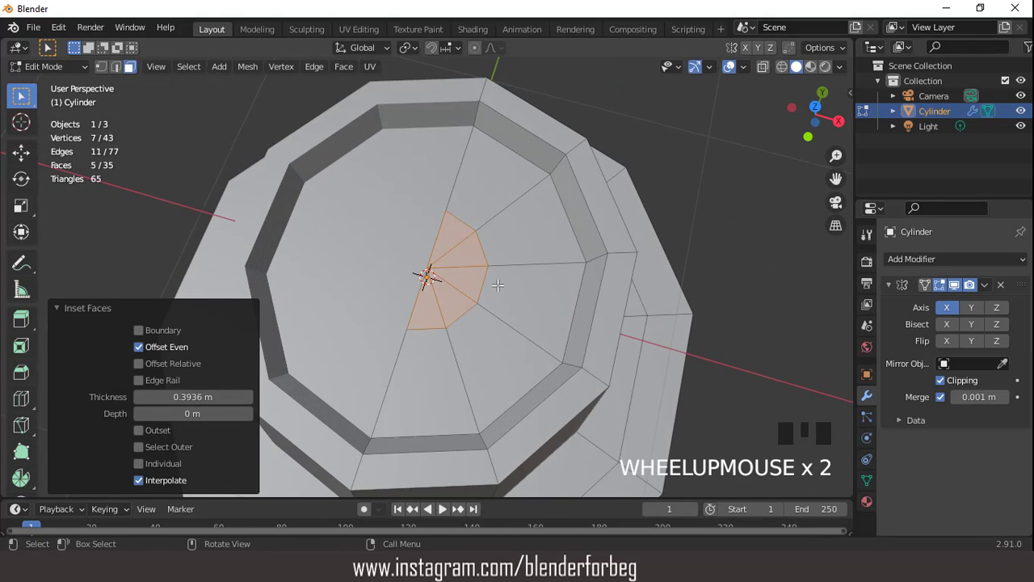
{"action": "key", "text": "ctrl+r"}
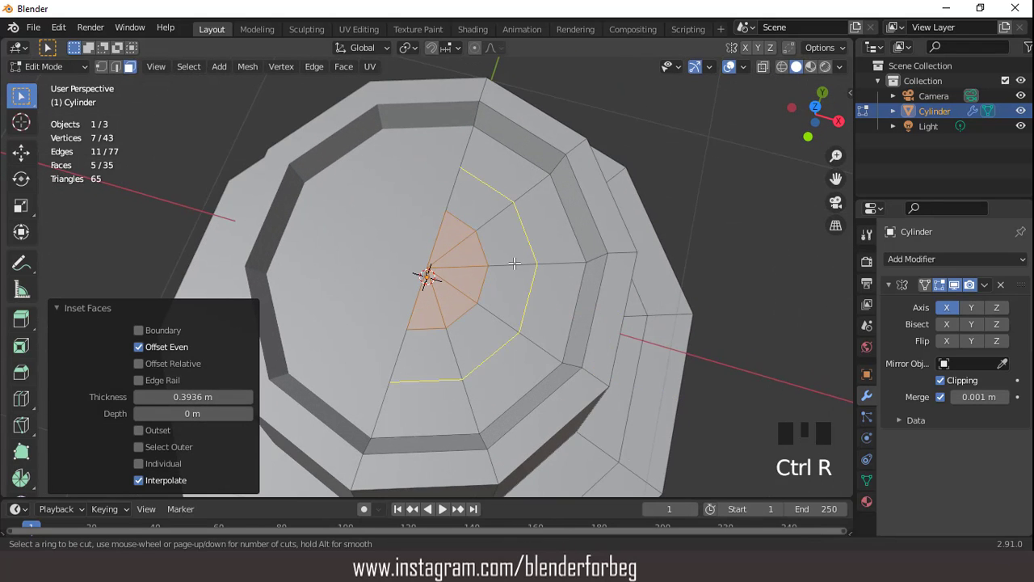
{"action": "scroll", "coordinate": [514, 263], "scroll_direction": "up", "scroll_amount": 2}
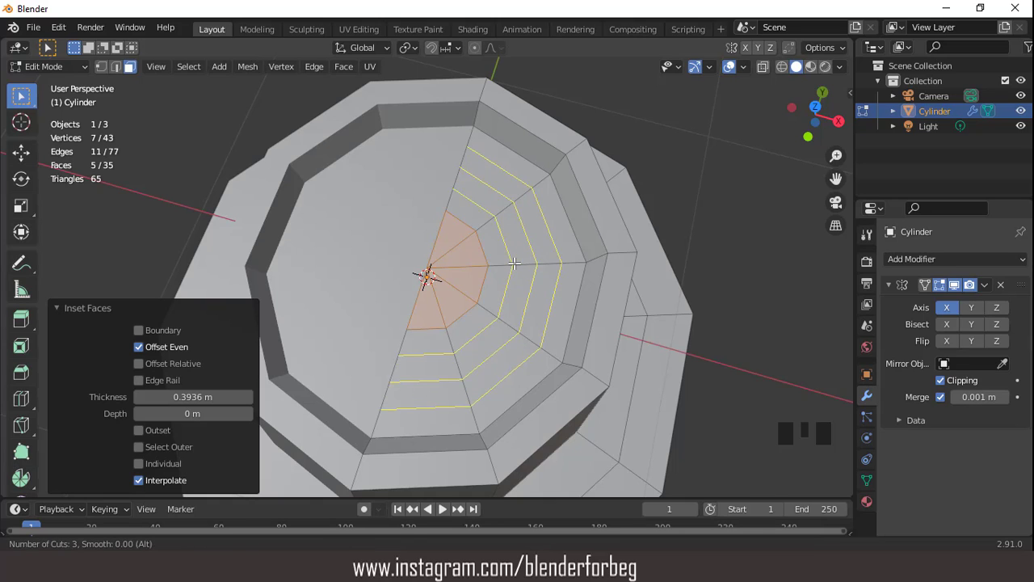
{"action": "left_click", "coordinate": [514, 263]}
{"action": "right_click", "coordinate": [502, 263]}
Select the crown's central faces, grow the selection by two rings, and raise them about 0.066 m along Z.
{"action": "key", "text": "3"}
{"action": "left_click_drag", "start_coordinate": [404, 239], "coordinate": [459, 294]}
{"action": "key", "text": "ctrl+KP_Add"}
{"action": "key", "text": "ctrl+KP_Add"}
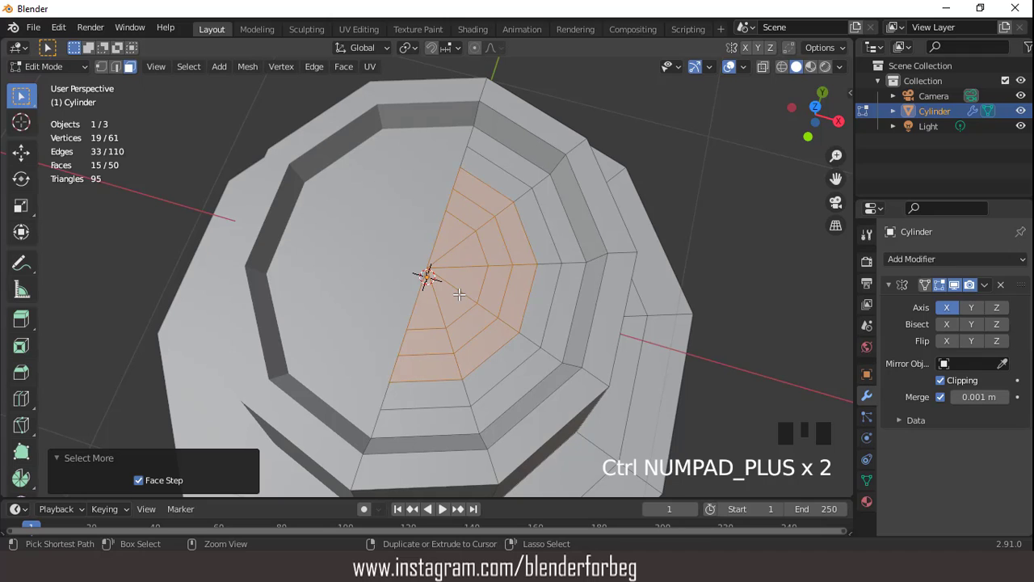
{"action": "middle_click_drag", "start_coordinate": [473, 293], "coordinate": [442, 223]}
{"action": "scroll", "coordinate": [445, 221], "scroll_direction": "up", "scroll_amount": 3}
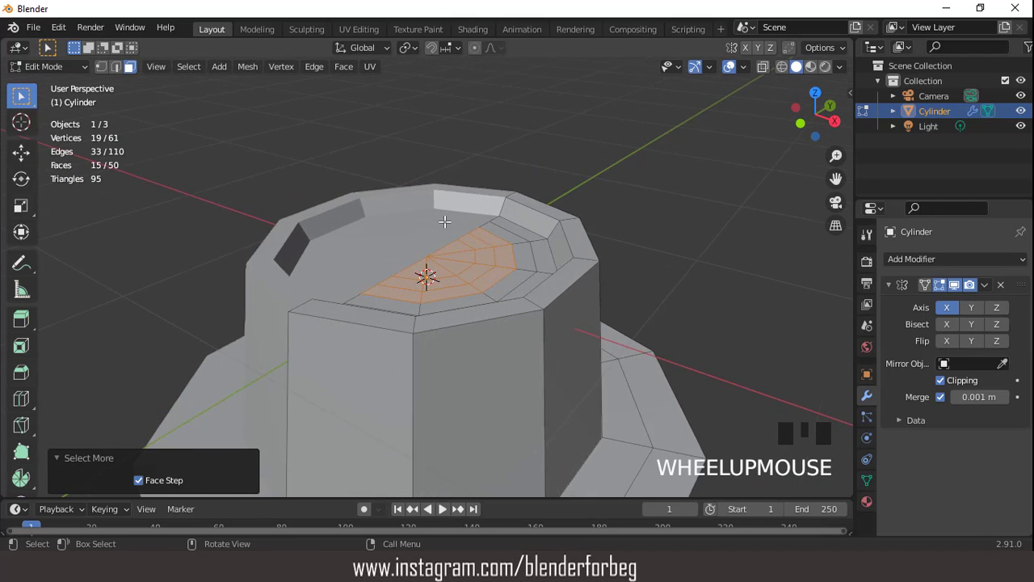
{"action": "key", "text": "g"}
{"action": "key", "text": "z"}
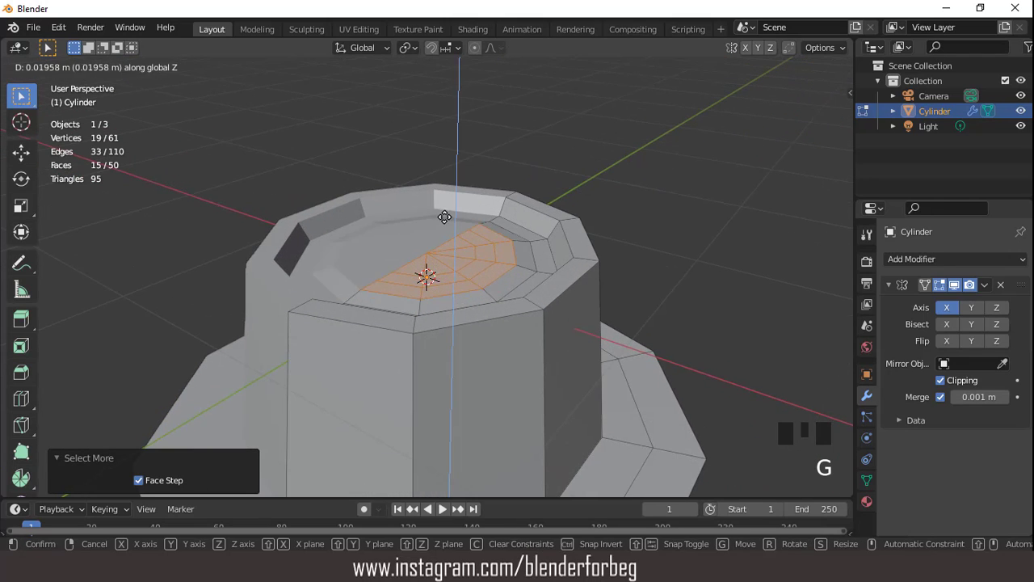
{"action": "left_click", "coordinate": [441, 209]}
Scale the crown's front top rim edge to about 0.599 along X with smooth proportional editing at size 1.331.
{"action": "scroll", "coordinate": [441, 208], "scroll_direction": "down", "scroll_amount": 2}
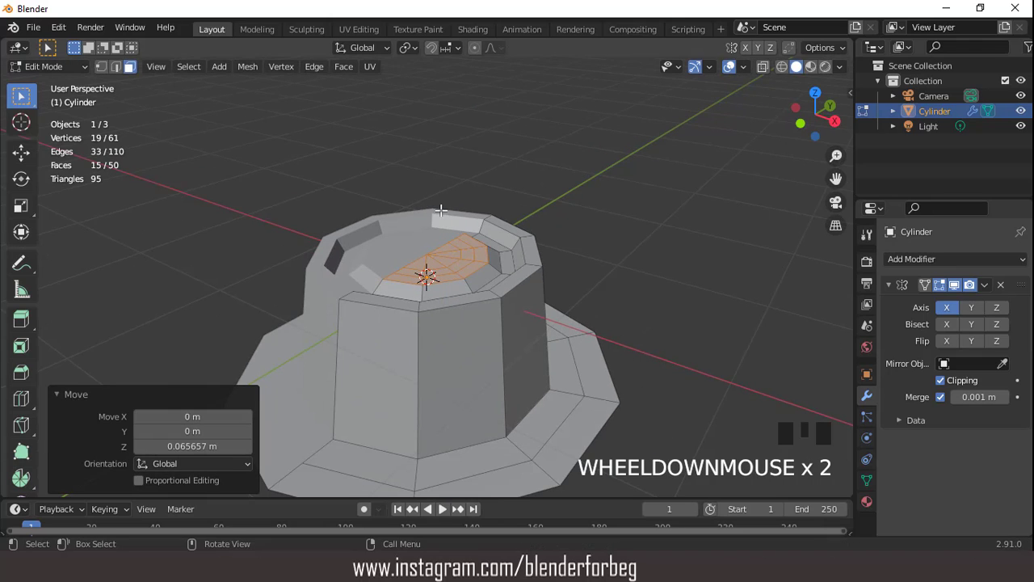
{"action": "key", "text": "KP_7"}
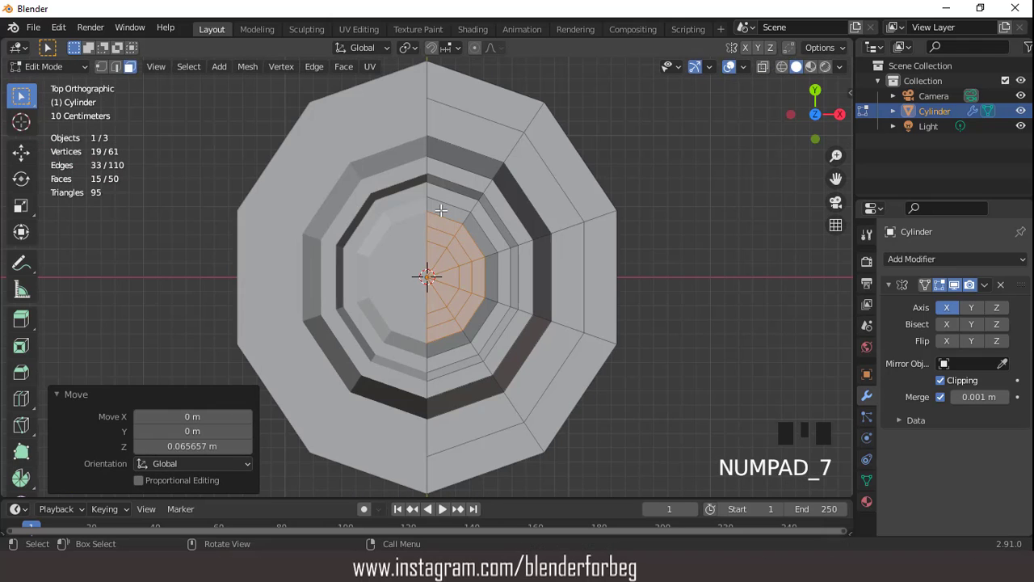
{"action": "key", "text": "2"}
{"action": "left_click", "coordinate": [430, 389]}
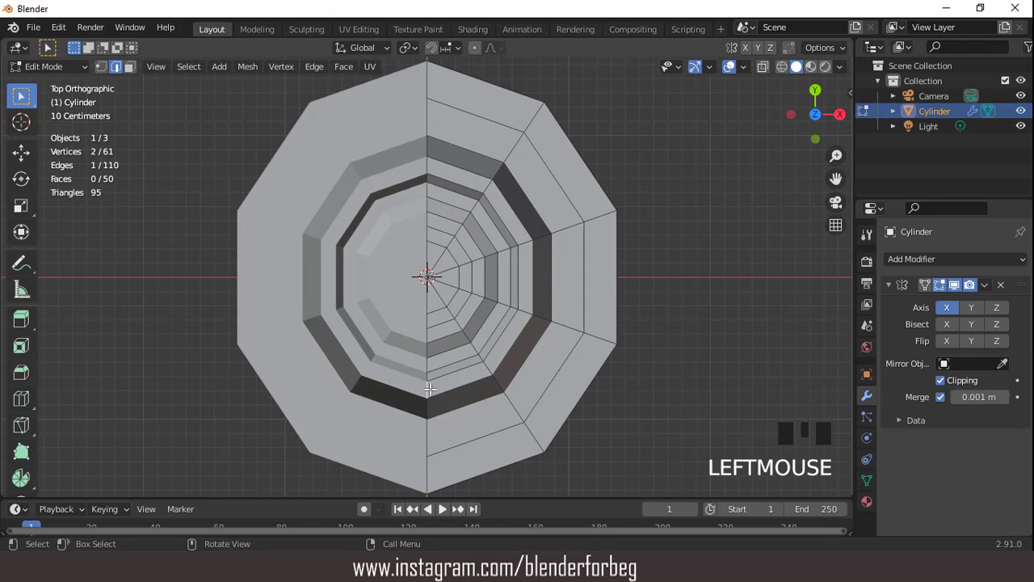
{"action": "left_click", "coordinate": [475, 48]}
{"action": "key", "text": "s"}
{"action": "scroll", "coordinate": [651, 322], "scroll_direction": "down", "scroll_amount": 3}
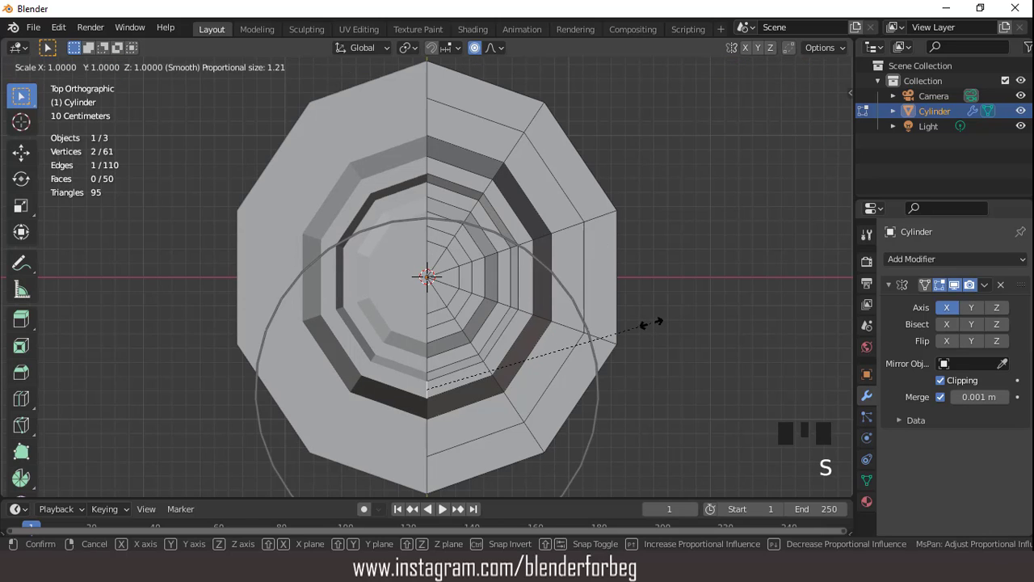
{"action": "key", "text": "x"}
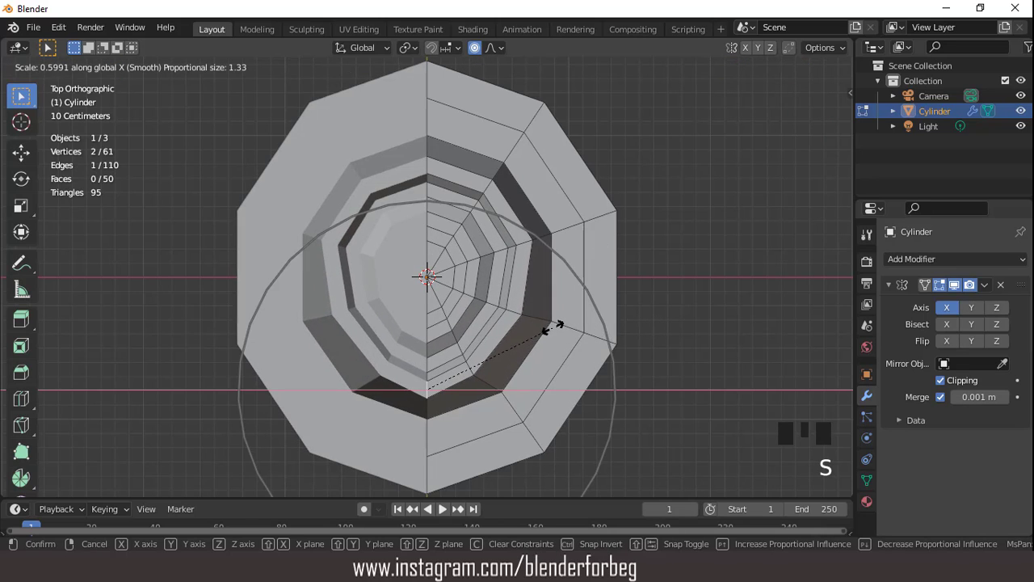
{"action": "left_click", "coordinate": [549, 326]}
{"action": "middle_click_drag", "start_coordinate": [549, 326], "coordinate": [452, 228]}
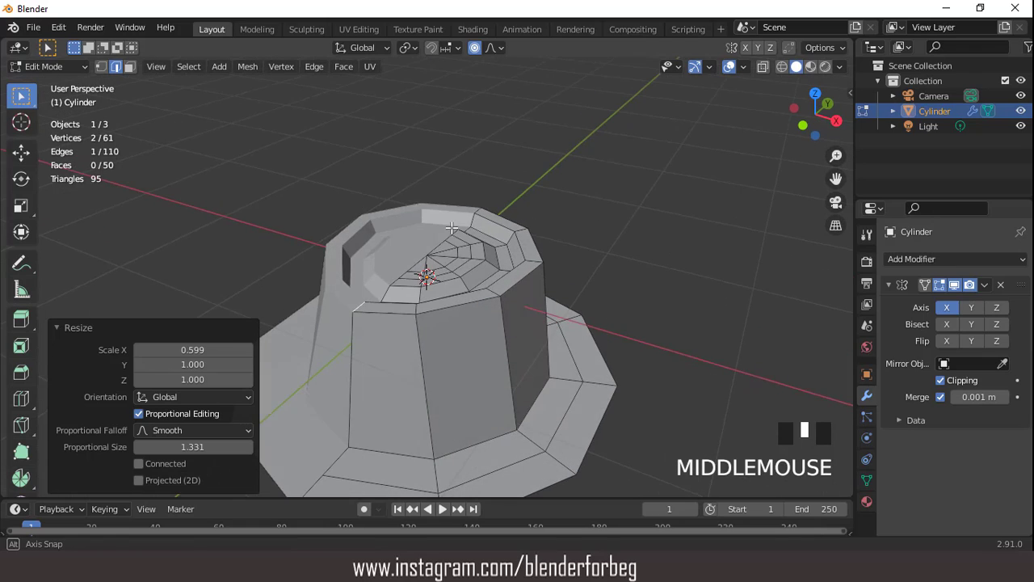
{"action": "left_click", "coordinate": [474, 49]}
Add one loop cut around the crown wall and slide it toward the brim at a factor of about 0.561.
{"action": "key", "text": "KP_3"}
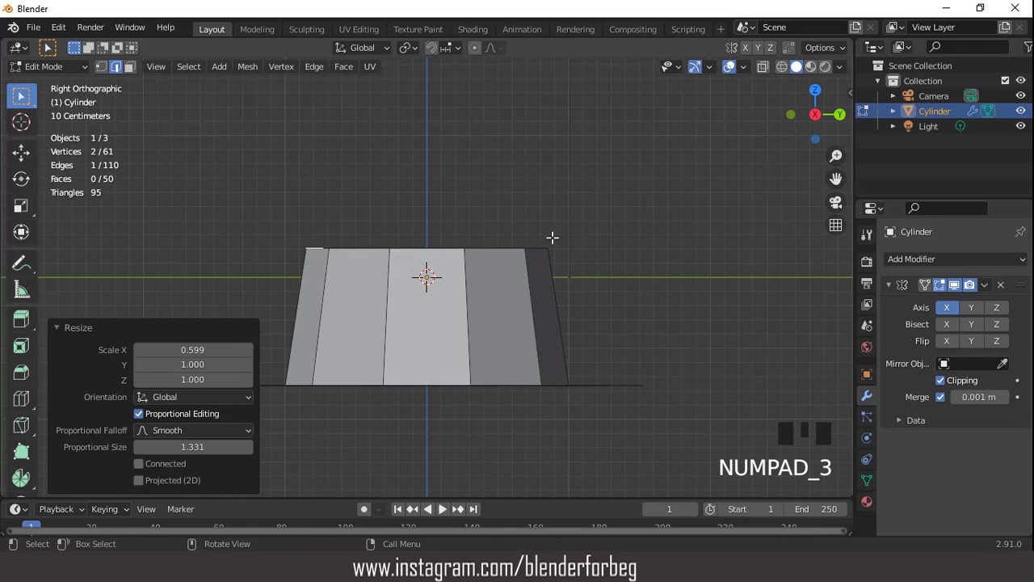
{"action": "key", "text": "ctrl+r"}
{"action": "left_click", "coordinate": [497, 324]}
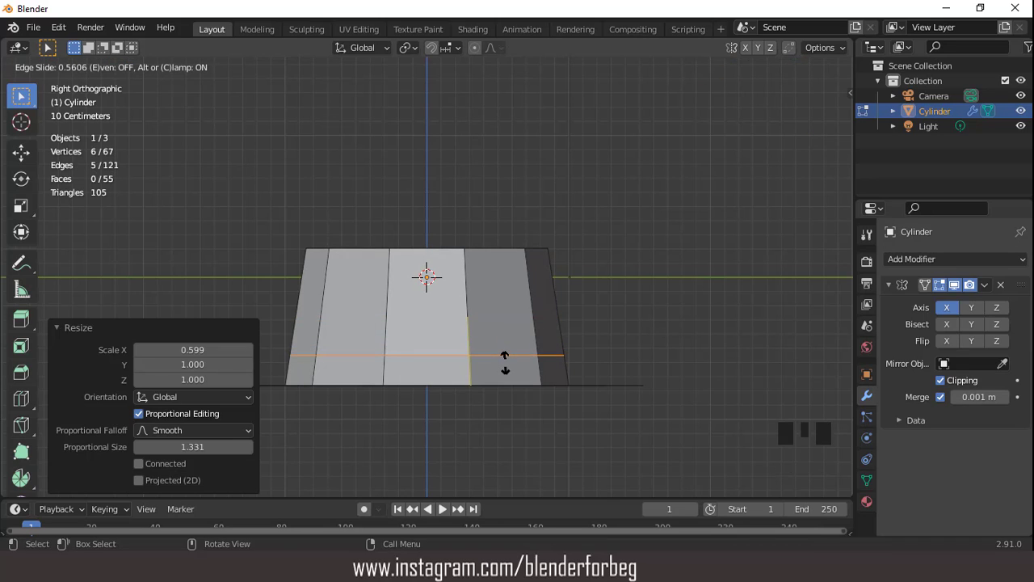
{"action": "left_click", "coordinate": [504, 362]}
Add five evenly spaced loop cuts around the crown wall above the lower loop.
{"action": "middle_click_drag", "start_coordinate": [504, 362], "coordinate": [487, 337]}
{"action": "key", "text": "ctrl+r"}
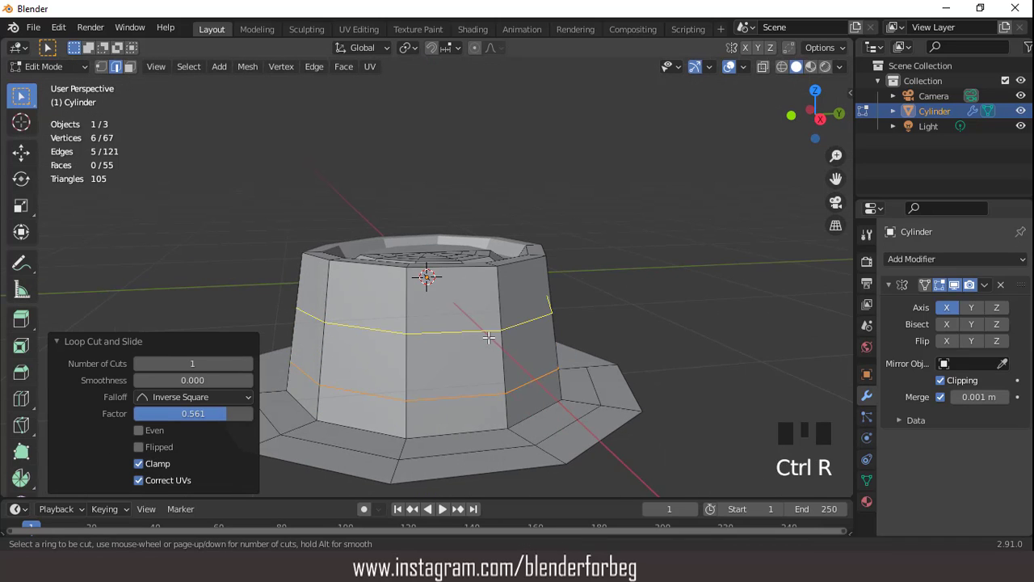
{"action": "scroll", "coordinate": [487, 337], "scroll_direction": "up", "scroll_amount": 4}
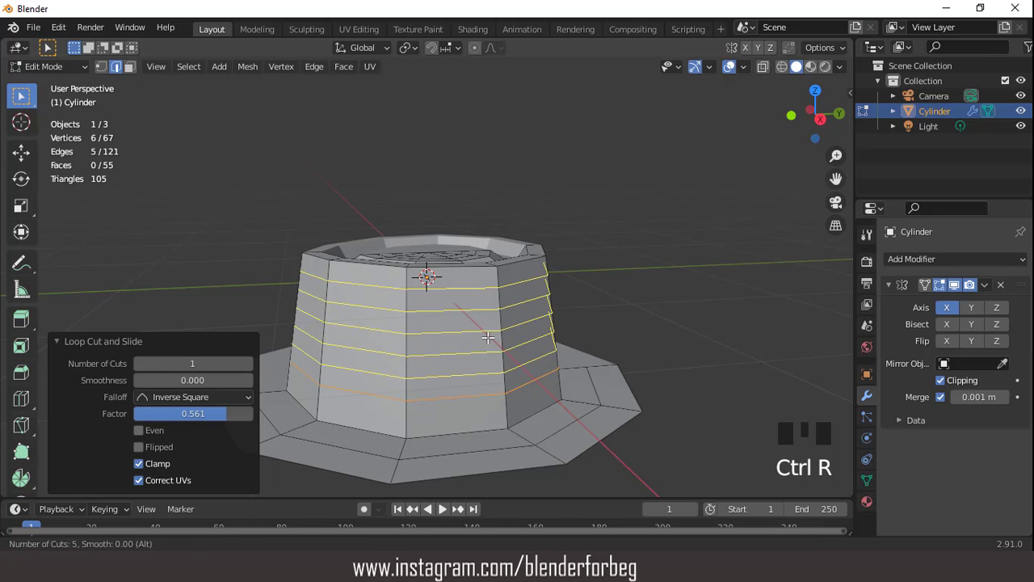
{"action": "left_click", "coordinate": [487, 337]}
Lower the crown's front top rim edge along Z using smooth proportional editing with a size of about 0.39.
{"action": "middle_click_drag", "start_coordinate": [487, 337], "coordinate": [544, 357]}
{"action": "scroll", "coordinate": [379, 313], "scroll_direction": "up", "scroll_amount": 3}
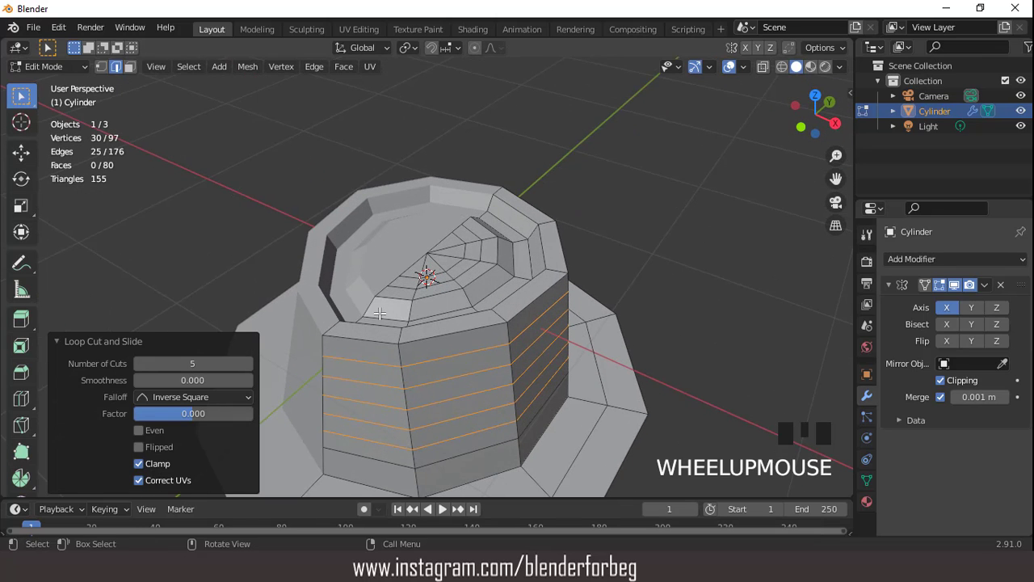
{"action": "left_click", "coordinate": [330, 323]}
{"action": "key", "text": "KP_3"}
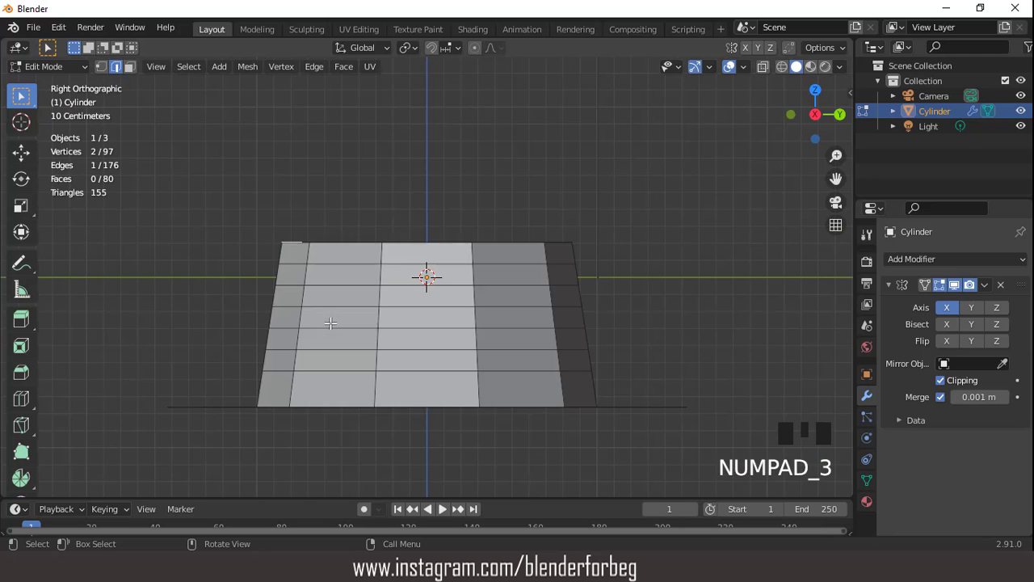
{"action": "scroll", "coordinate": [317, 185], "scroll_direction": "up", "scroll_amount": 2}
{"action": "left_click", "coordinate": [474, 48]}
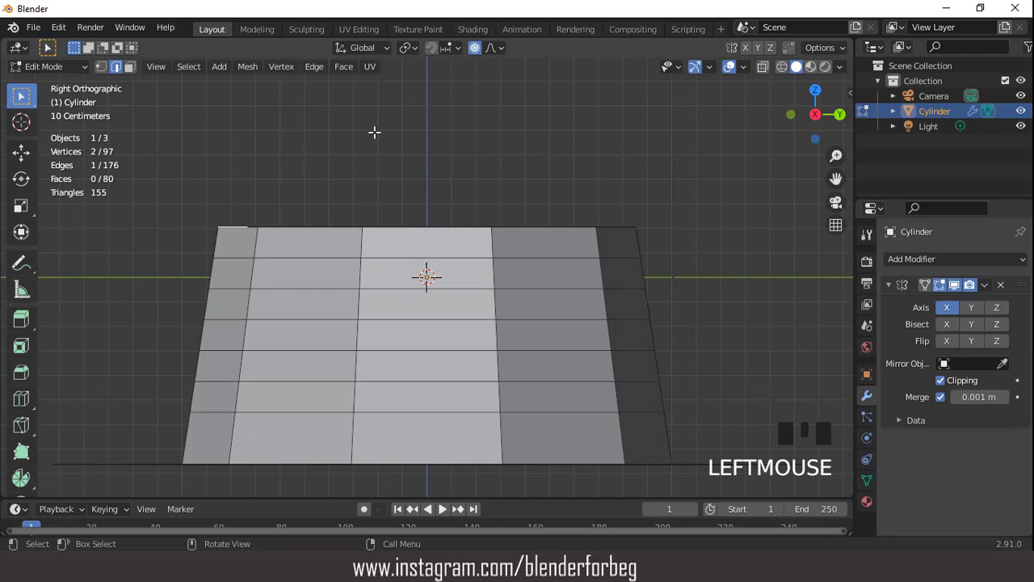
{"action": "scroll", "coordinate": [322, 161], "scroll_direction": "down", "scroll_amount": 1}
{"action": "key", "text": "g"}
{"action": "scroll", "coordinate": [322, 161], "scroll_direction": "up", "scroll_amount": 8}
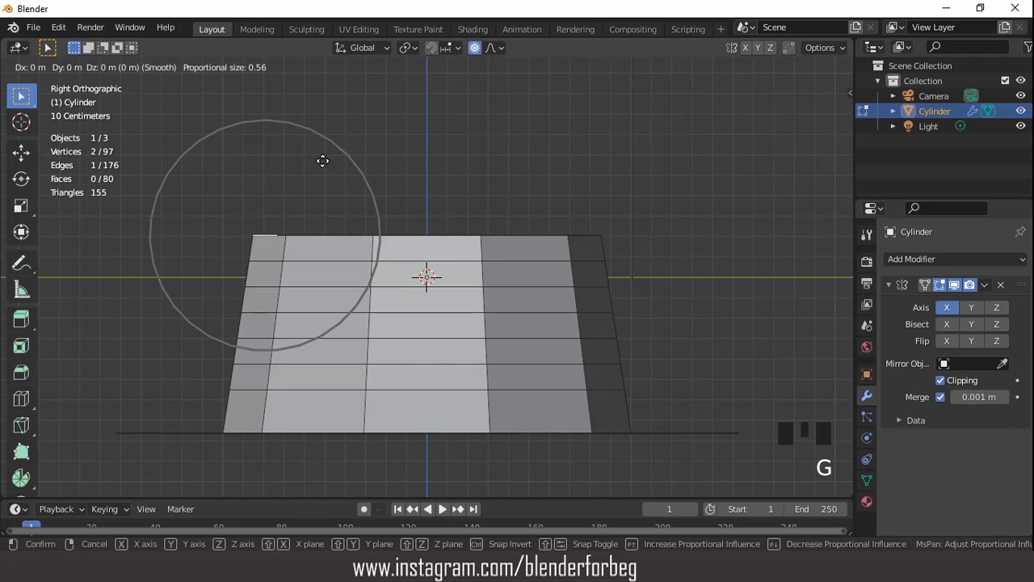
{"action": "key", "text": "z"}
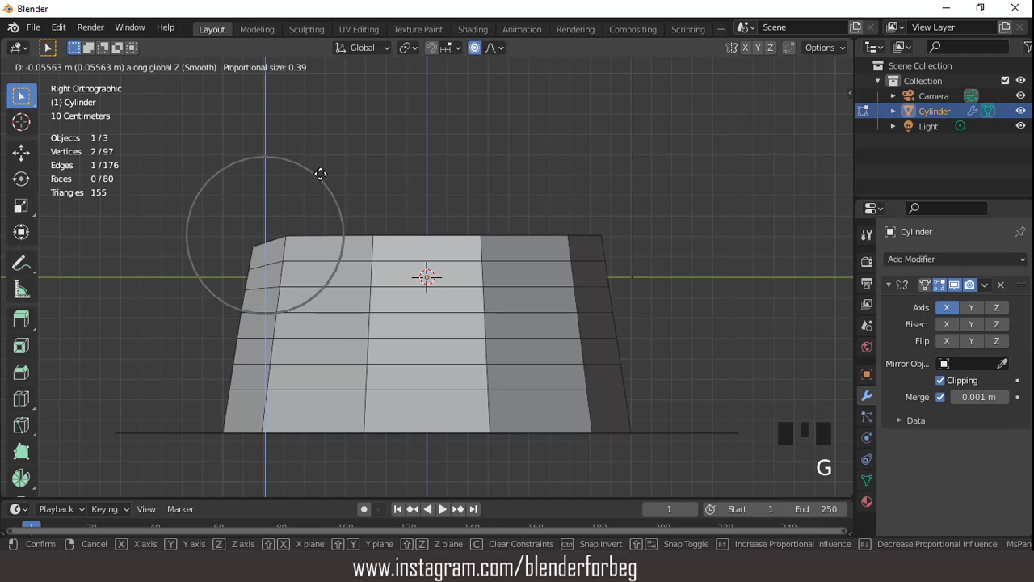
{"action": "left_click", "coordinate": [318, 184]}
Return to Object Mode and add a Subdivision Surface modifier to the hat, then inspect its smoothed shape.
{"action": "middle_click_drag", "start_coordinate": [317, 185], "coordinate": [418, 269]}
{"action": "key", "text": "Tab"}
{"action": "scroll", "coordinate": [456, 277], "scroll_direction": "down", "scroll_amount": 3}
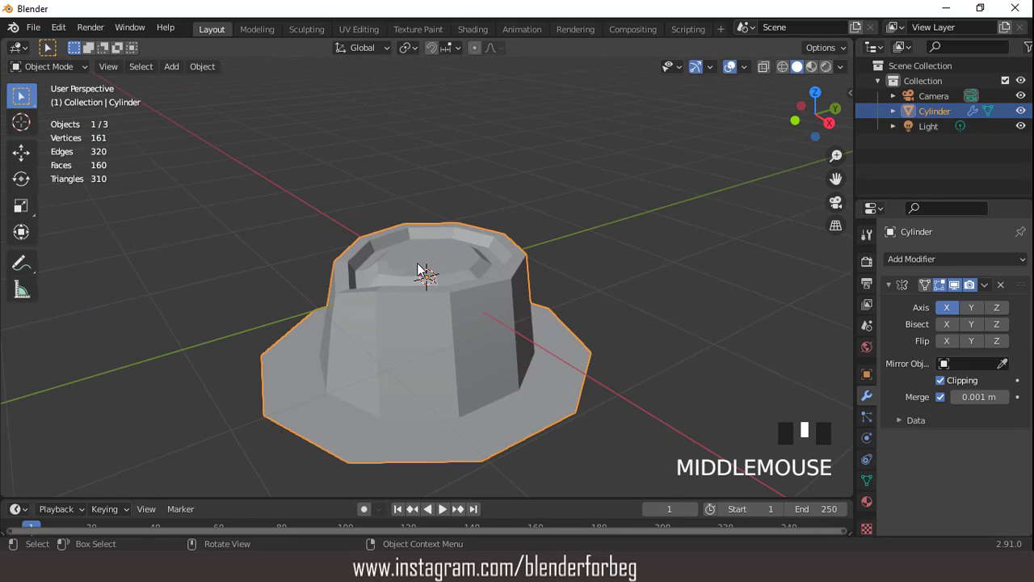
{"action": "left_click", "coordinate": [888, 284]}
{"action": "left_click", "coordinate": [895, 259]}
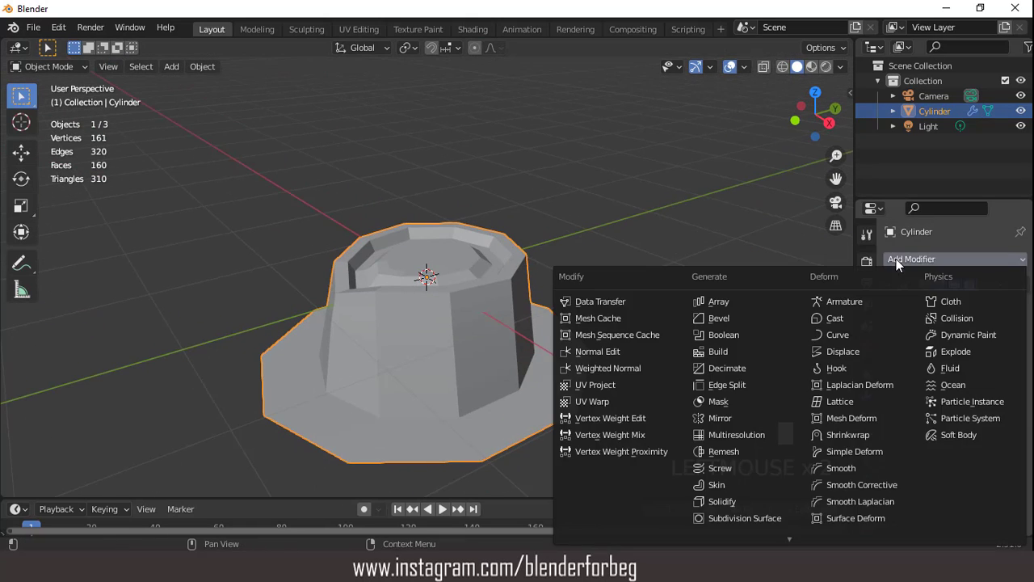
{"action": "left_click", "coordinate": [758, 517]}
{"action": "middle_click_drag", "start_coordinate": [479, 284], "coordinate": [467, 262]}
{"action": "right_click_drag", "start_coordinate": [468, 265], "coordinate": [483, 271]}
{"action": "mouse_move", "coordinate": [483, 271]}
{"action": "middle_mouse_down"}
{"action": "mouse_move", "coordinate": [411, 258]}
{"action": "mouse_move", "coordinate": [442, 286]}
{"action": "middle_mouse_up"}
{"action": "key", "text": "KP_3"}
{"action": "scroll", "coordinate": [542, 311], "scroll_direction": "down", "scroll_amount": 3}
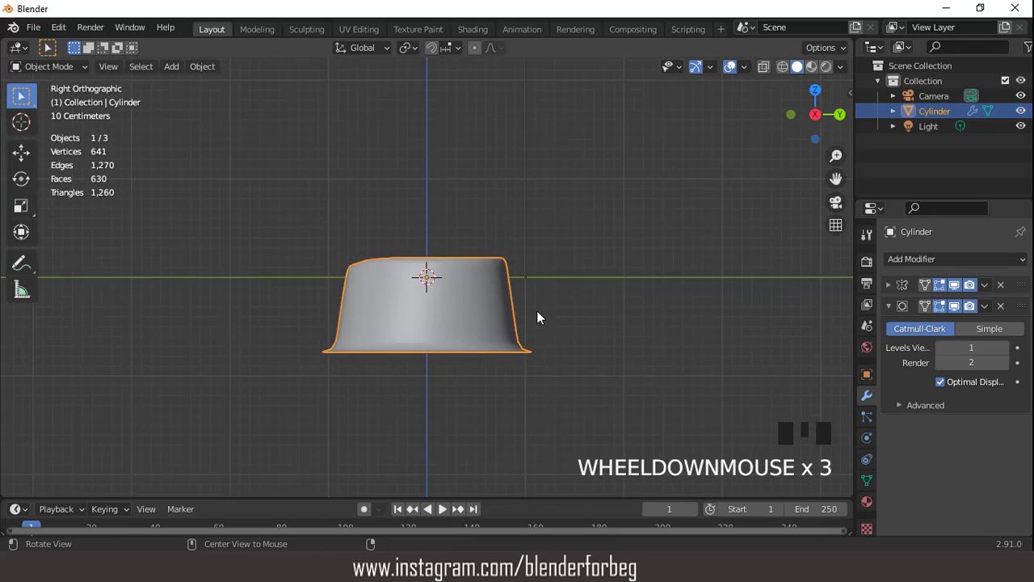
{"action": "middle_click_drag", "start_coordinate": [538, 316], "coordinate": [494, 353]}
{"action": "scroll", "coordinate": [521, 340], "scroll_direction": "up", "scroll_amount": 2}
Raise the two outer vertices at the back of the brim about 0.199 m along Z without proportional editing.
{"action": "key", "text": "Tab"}
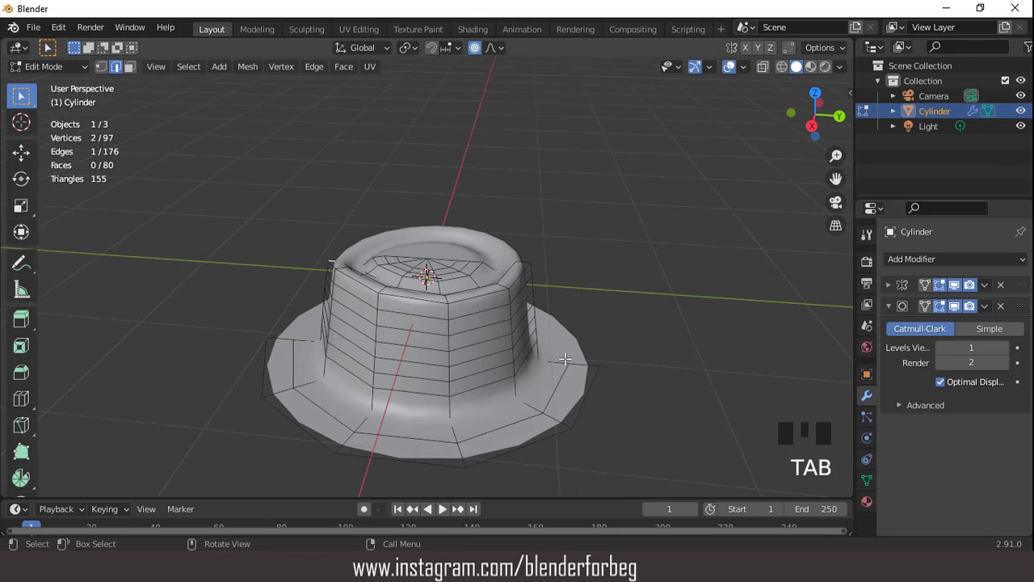
{"action": "key", "text": "KP_7"}
{"action": "scroll", "coordinate": [561, 298], "scroll_direction": "down", "scroll_amount": 3}
{"action": "key", "text": "1"}
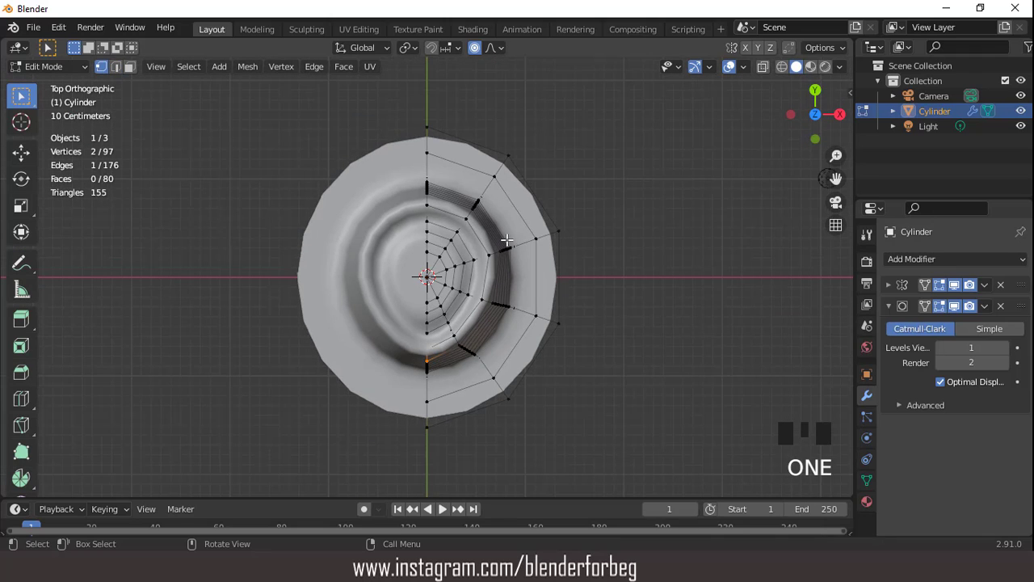
{"action": "left_click", "coordinate": [435, 132]}
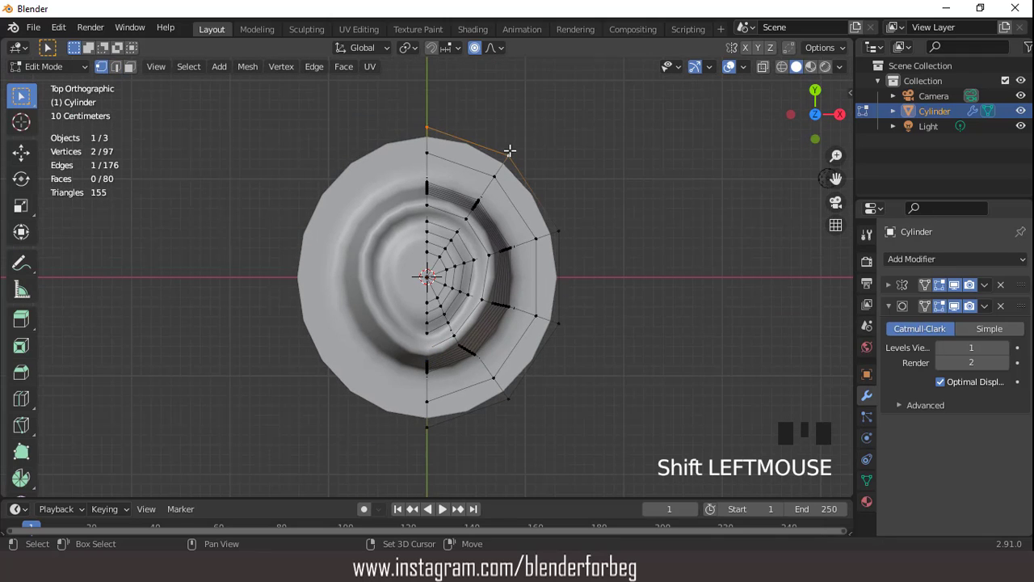
{"action": "key", "text": "KP_3"}
{"action": "left_click", "coordinate": [475, 49]}
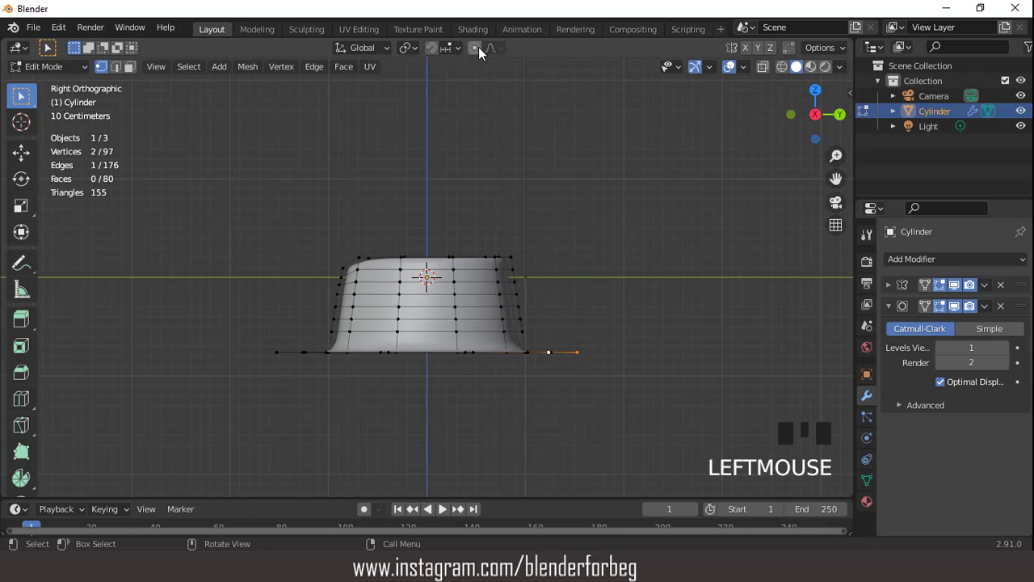
{"action": "scroll", "coordinate": [632, 234], "scroll_direction": "up", "scroll_amount": 1}
{"action": "key", "text": "g"}
{"action": "key", "text": "z"}
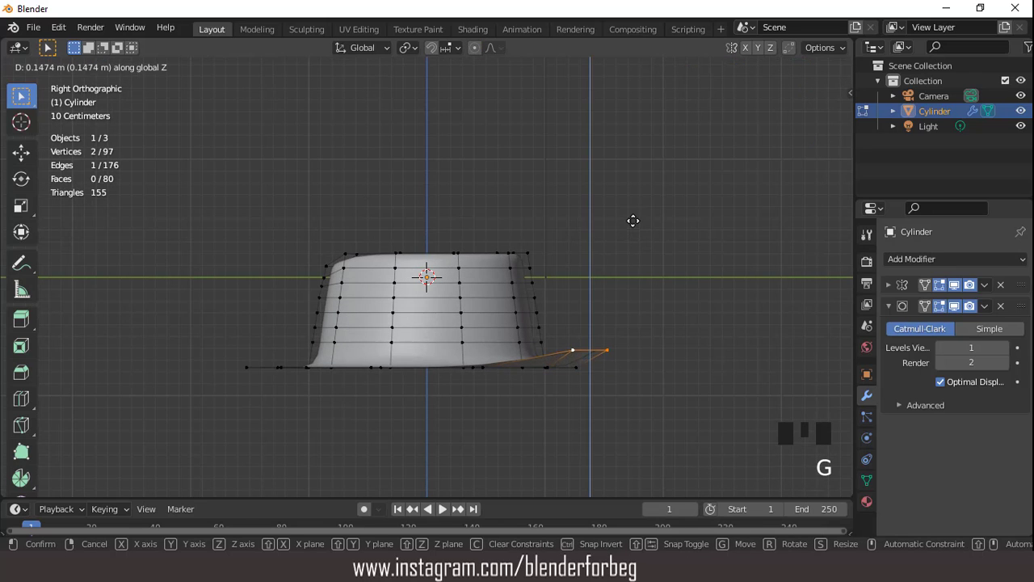
{"action": "left_click", "coordinate": [634, 218]}
Select the two outer vertices on the brim's side and raise them about 0.107 m along Z.
{"action": "key", "text": "KP_7"}
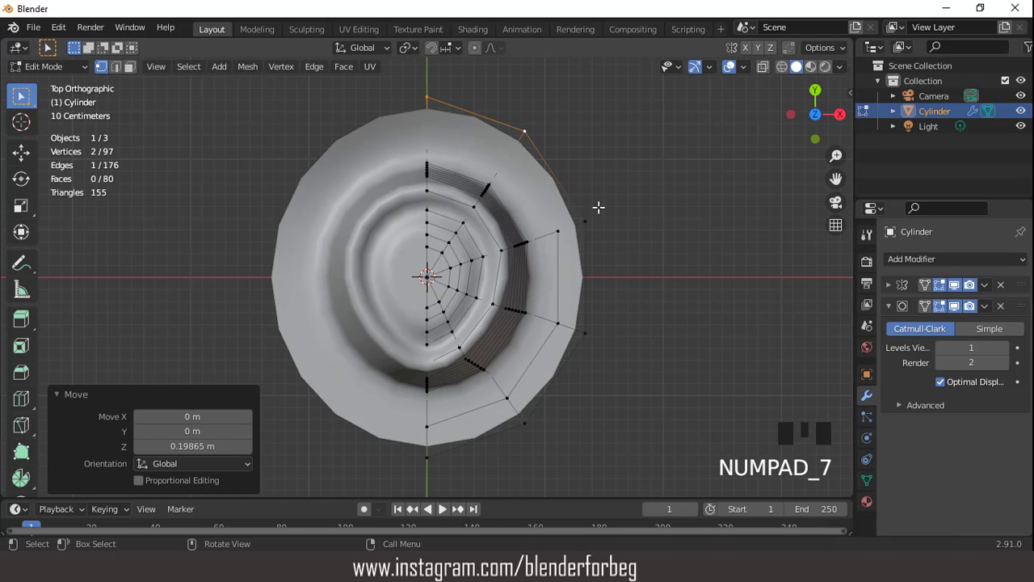
{"action": "left_click_drag", "start_coordinate": [576, 204], "coordinate": [609, 360]}
{"action": "key", "text": "KP_3"}
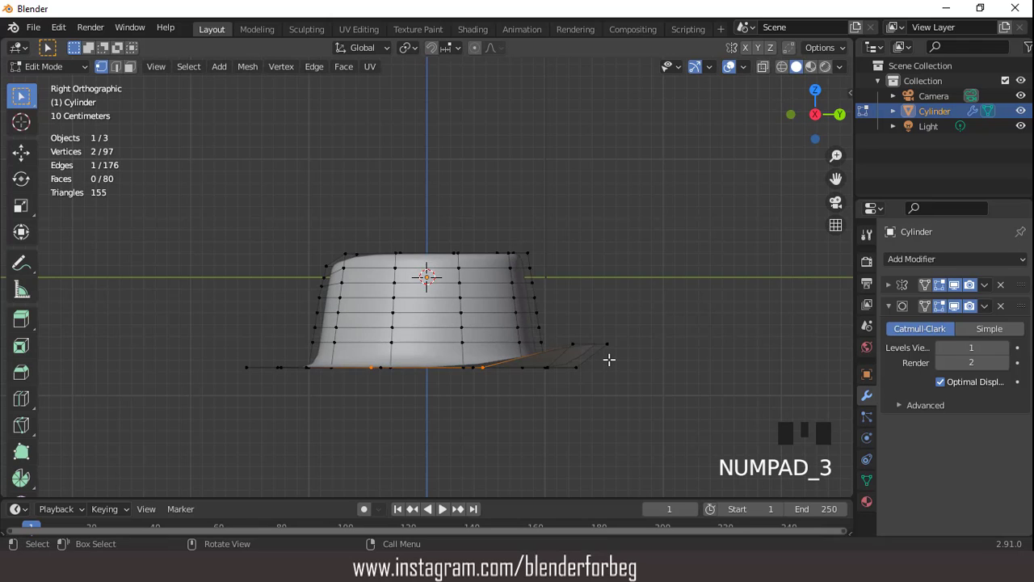
{"action": "scroll", "coordinate": [606, 355], "scroll_direction": "up", "scroll_amount": 2}
{"action": "key", "text": "g"}
{"action": "key", "text": "z"}
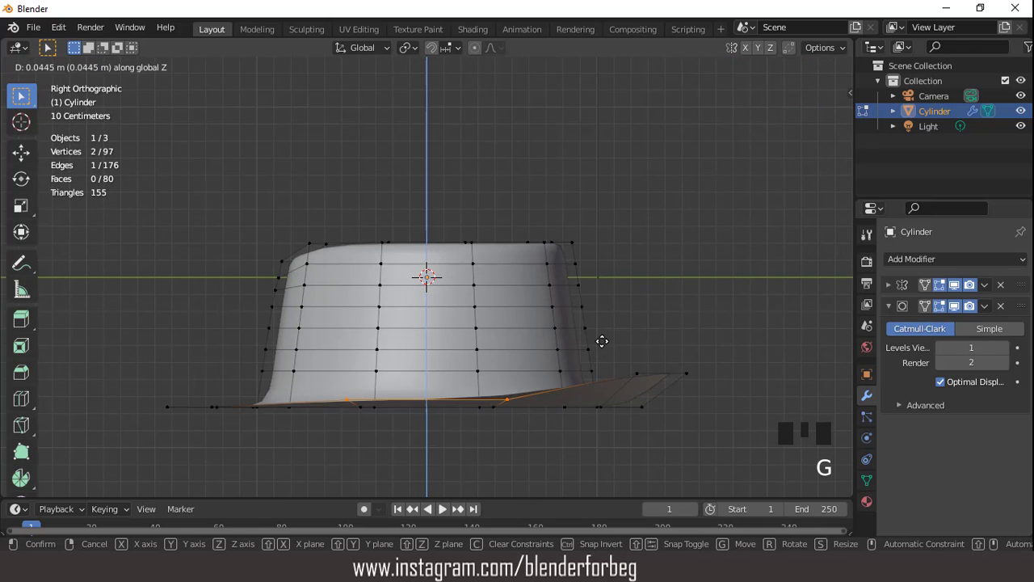
{"action": "left_click", "coordinate": [602, 333]}
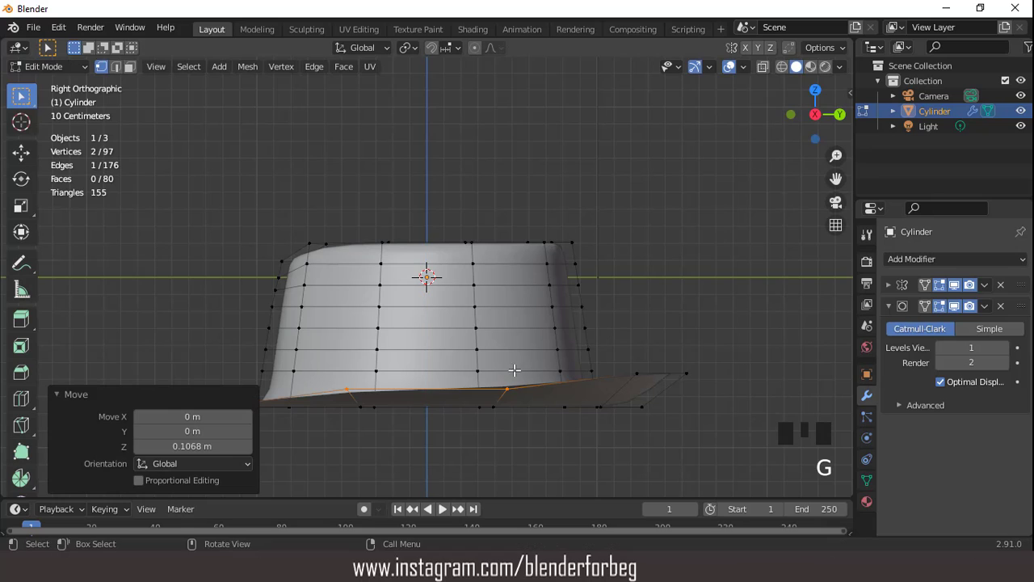
Raise only the rearmost of the two outer side brim vertices further along Z.
{"action": "left_click", "coordinate": [517, 398]}
{"action": "key", "text": "g"}
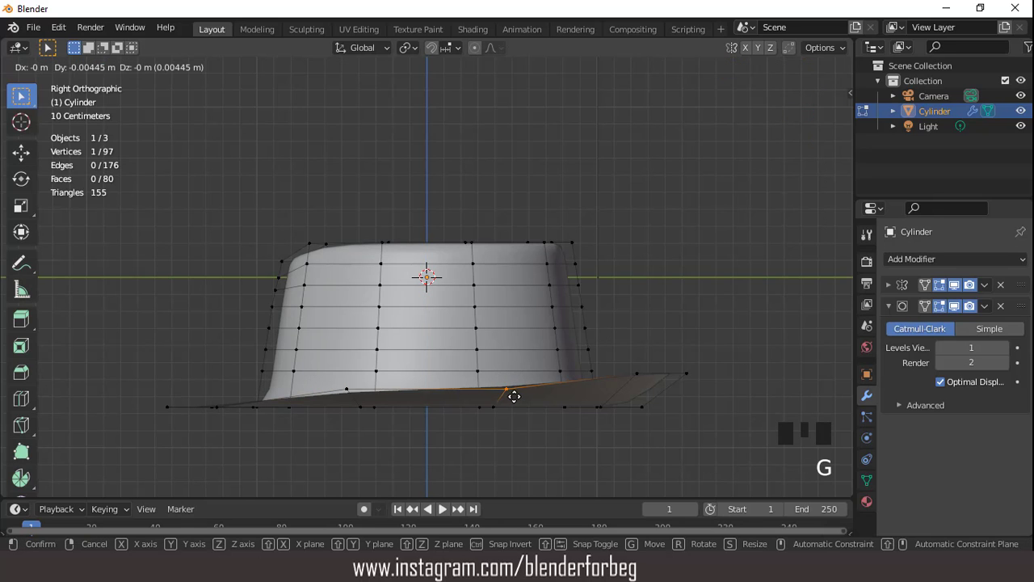
{"action": "key", "text": "z"}
{"action": "left_click", "coordinate": [463, 359]}
Lower the two outer vertices at the front of the brim about 0.07 m along Z and return to Object Mode.
{"action": "middle_click_drag", "start_coordinate": [463, 359], "coordinate": [484, 411]}
{"action": "left_click", "coordinate": [388, 429]}
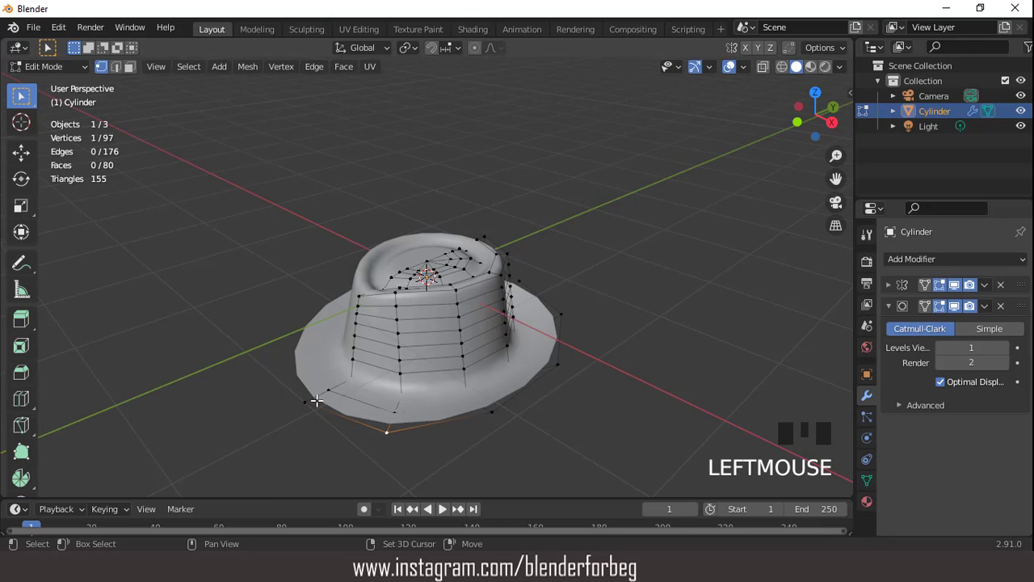
{"action": "key", "text": "KP_3"}
{"action": "scroll", "coordinate": [377, 367], "scroll_direction": "up", "scroll_amount": 2}
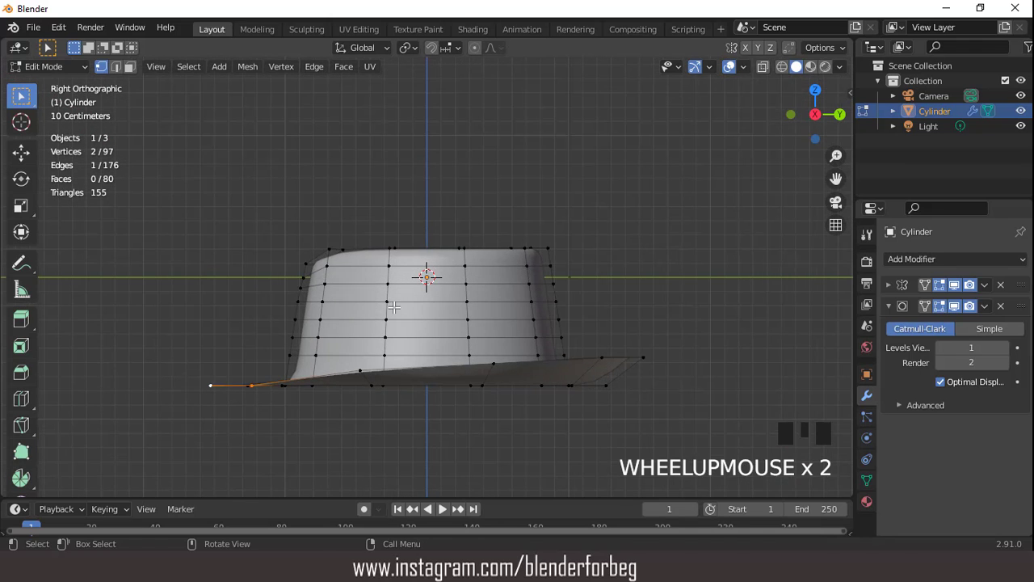
{"action": "key", "text": "g"}
{"action": "key", "text": "z"}
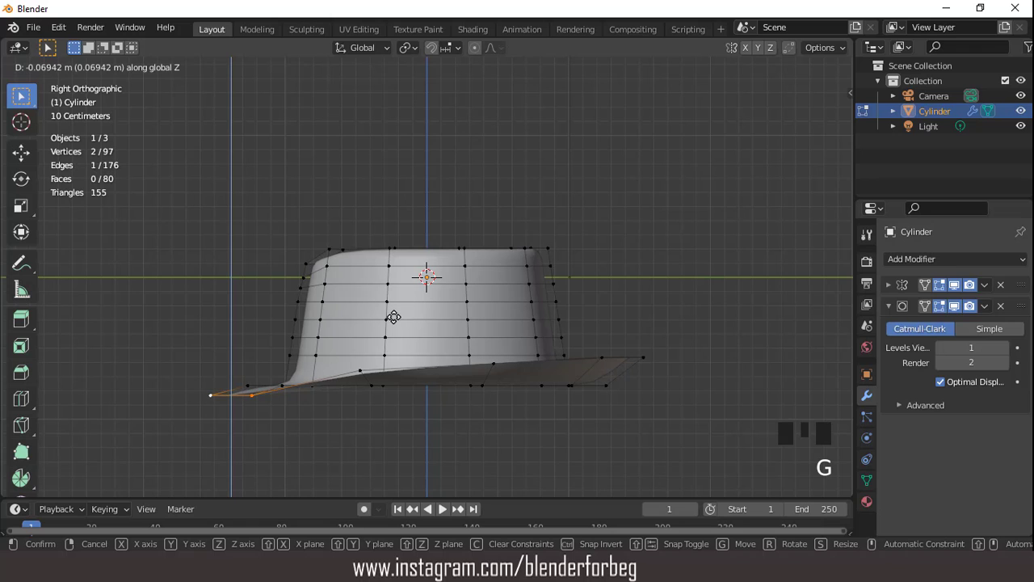
{"action": "left_click", "coordinate": [393, 319]}
{"action": "key", "text": "Tab"}
{"action": "middle_click_drag", "start_coordinate": [420, 323], "coordinate": [504, 341]}
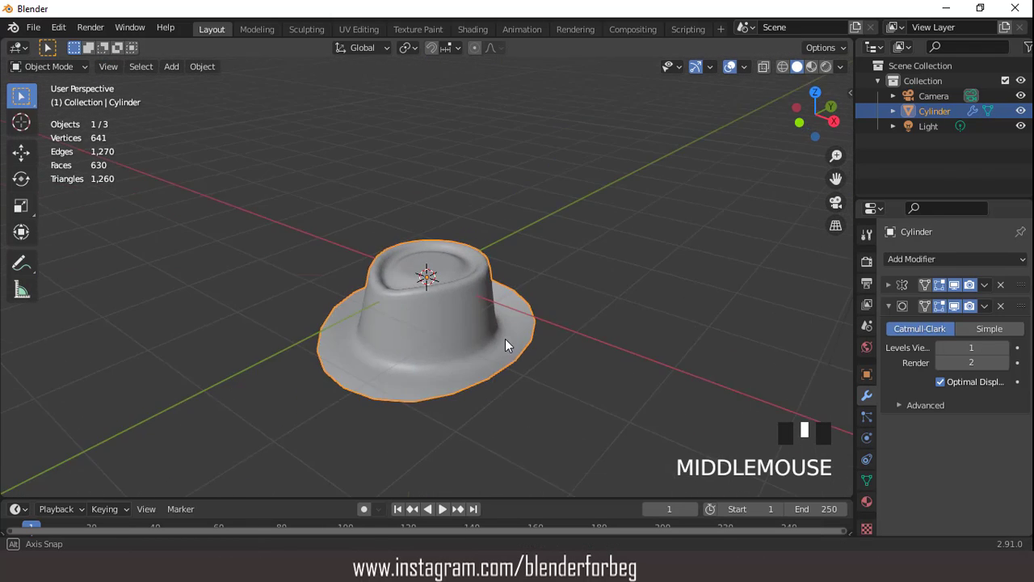
In the right side view, connect vertices on the upper crown side with two diagonal edges that meet in an upward peak.
{"action": "scroll", "coordinate": [495, 333], "scroll_direction": "up", "scroll_amount": 2}
{"action": "key", "text": "KP_3"}
{"action": "scroll", "coordinate": [428, 275], "scroll_direction": "up", "scroll_amount": 2}
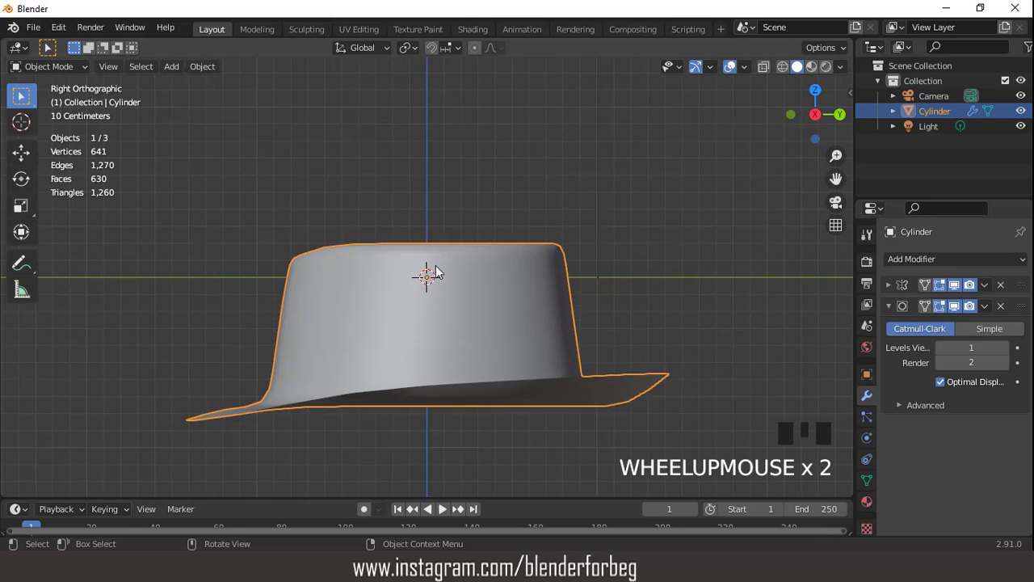
{"action": "key", "text": "Tab"}
{"action": "scroll", "coordinate": [458, 313], "scroll_direction": "up", "scroll_amount": 1}
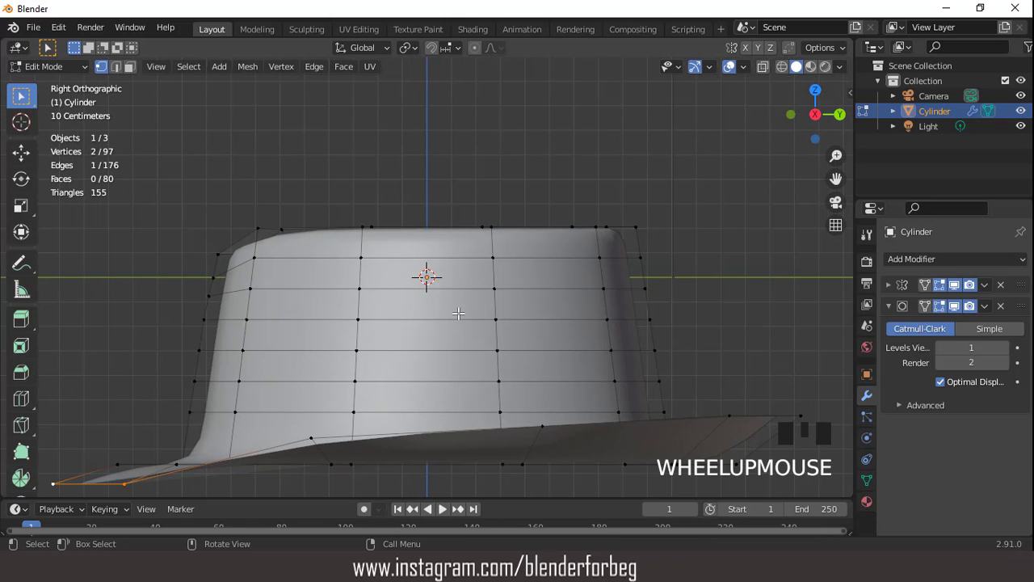
{"action": "scroll", "coordinate": [458, 313], "scroll_direction": "up", "scroll_amount": 1}
{"action": "scroll", "coordinate": [500, 311], "scroll_direction": "down", "scroll_amount": 1}
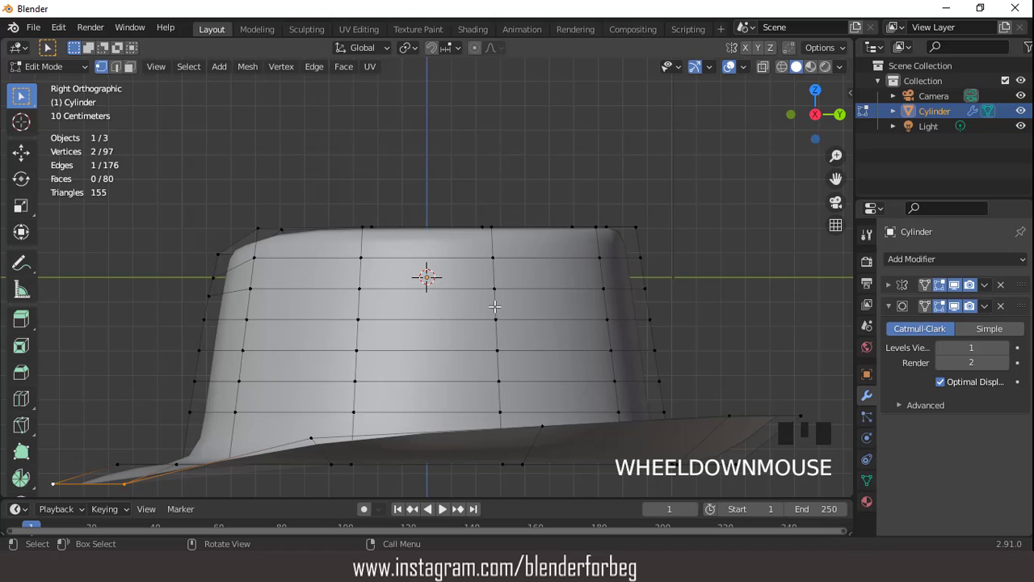
{"action": "left_click", "coordinate": [492, 287]}
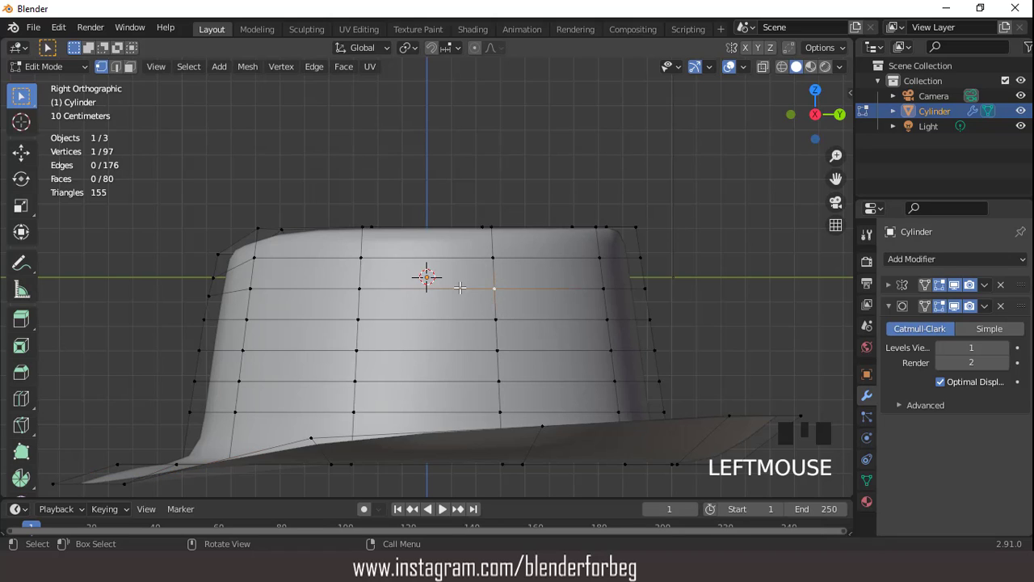
{"action": "scroll", "coordinate": [355, 252], "scroll_direction": "up", "scroll_amount": 1}
{"action": "left_click", "coordinate": [349, 255], "text": "shift"}
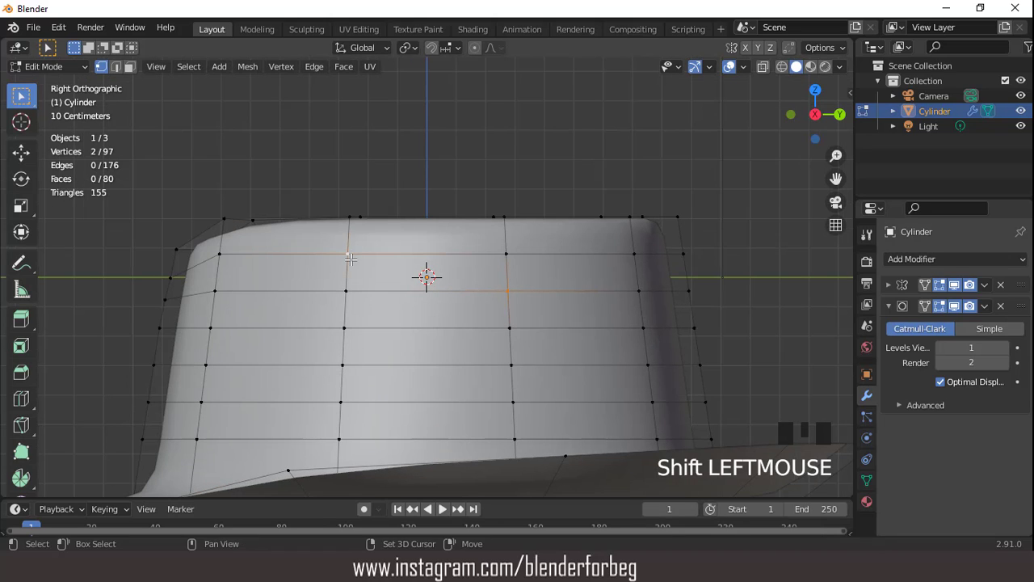
{"action": "key", "text": "j"}
{"action": "left_click", "coordinate": [348, 254]}
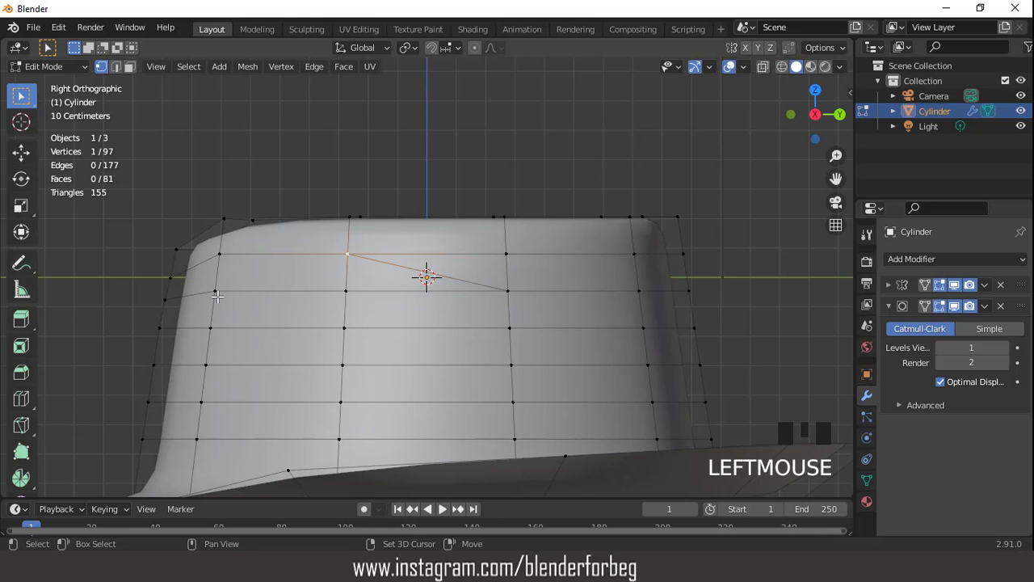
{"action": "key", "text": "j"}
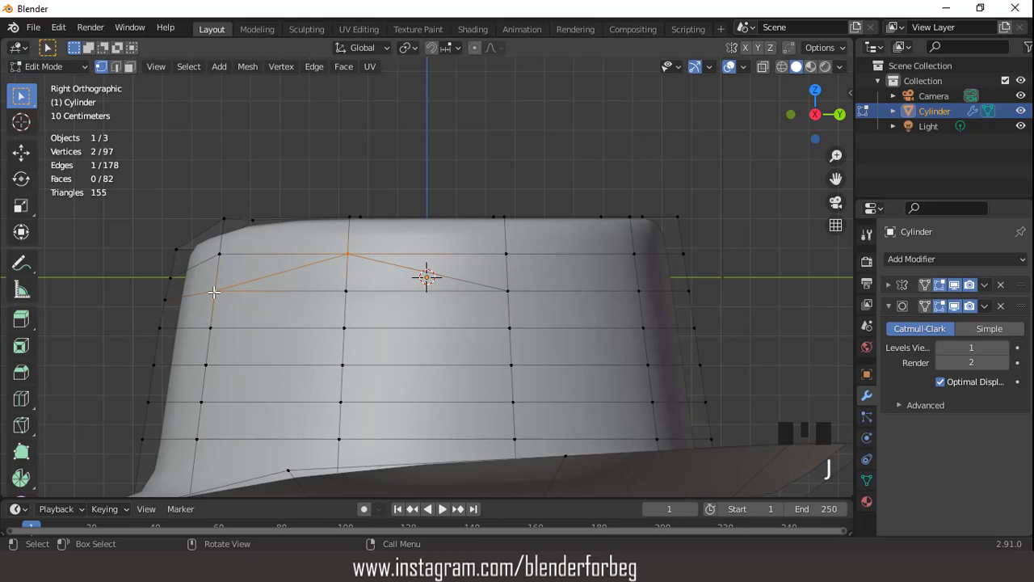
Connect three vertices lower on the crown side with two diagonal edges that meet in a downward point.
{"action": "left_click", "coordinate": [509, 364]}
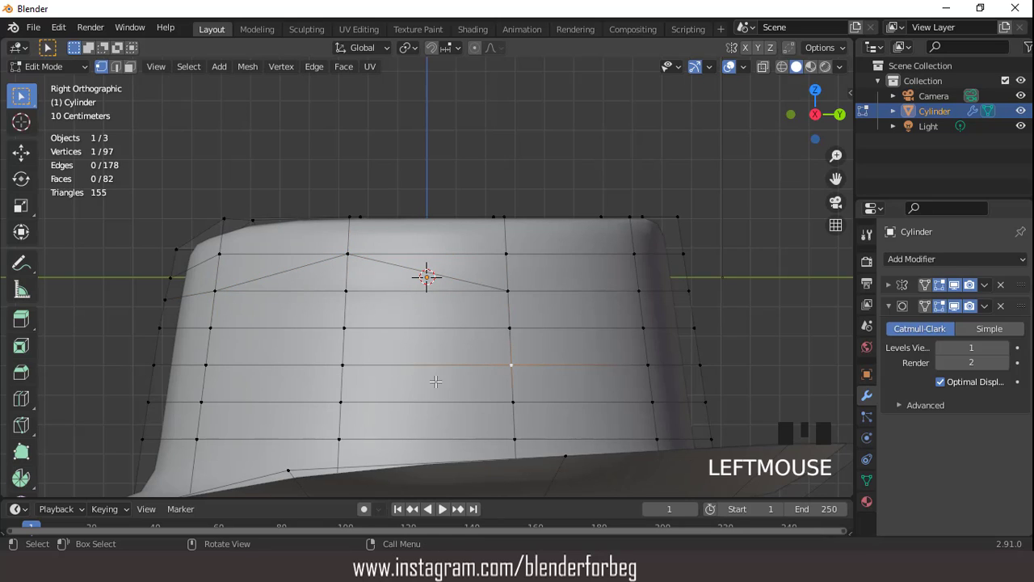
{"action": "key", "text": "j"}
{"action": "left_click", "coordinate": [342, 402]}
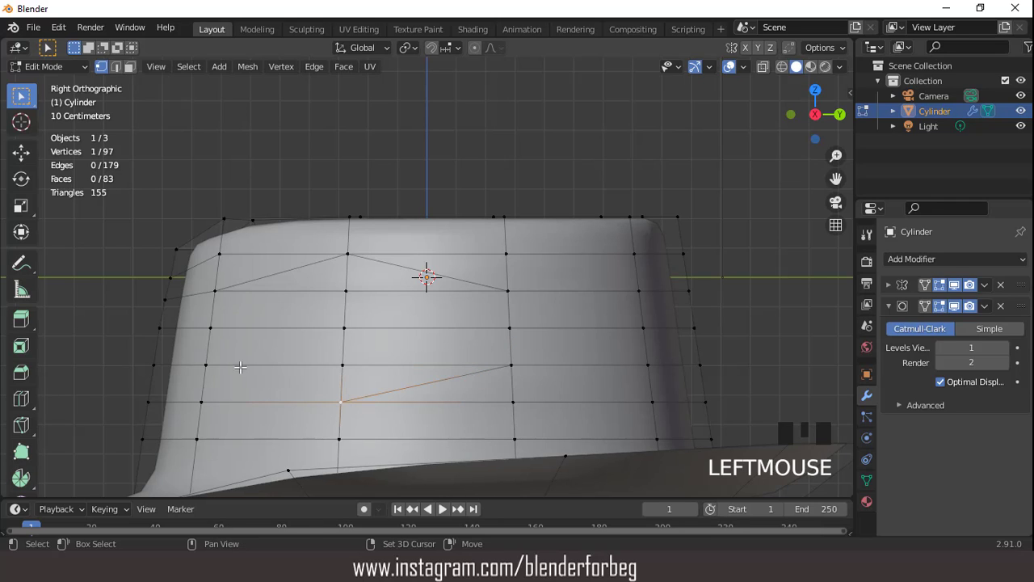
{"action": "left_click", "coordinate": [208, 365], "text": "shift"}
{"action": "key", "text": "j"}
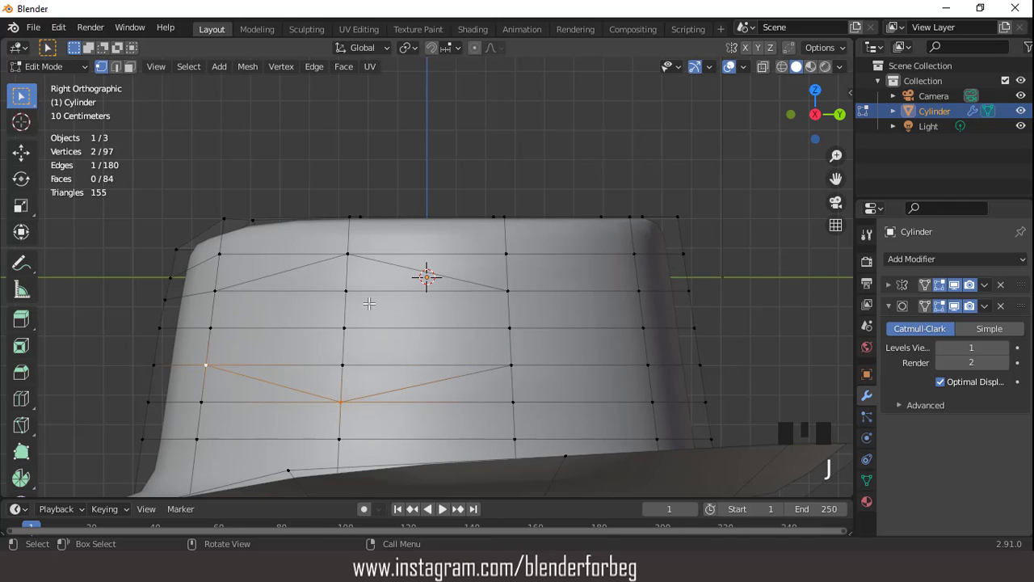
Select the eight faces inside the hexagonal outline on the crown side and inset them about 0.079 m.
{"action": "key", "text": "3"}
{"action": "left_click_drag", "start_coordinate": [313, 279], "coordinate": [378, 375]}
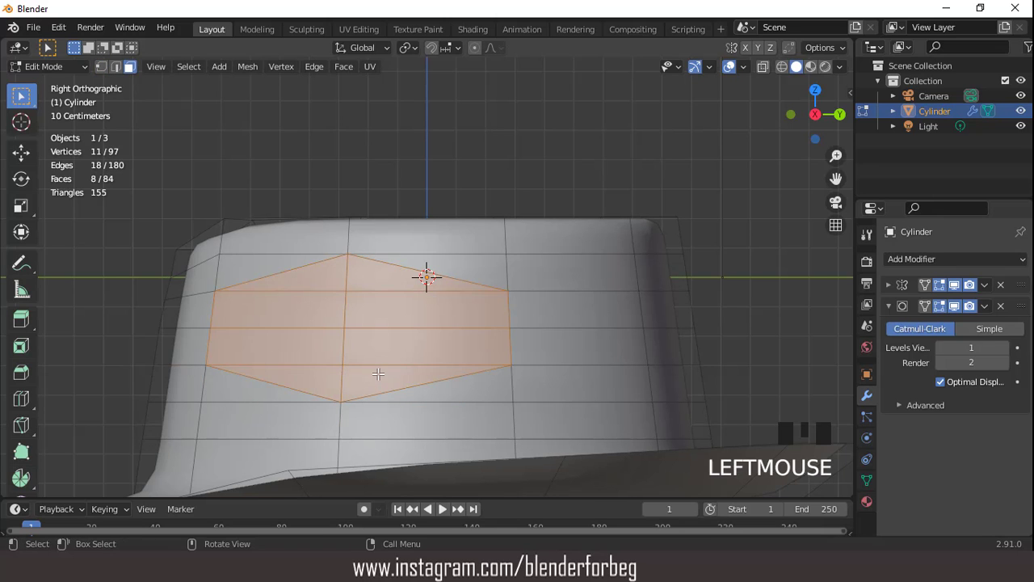
{"action": "scroll", "coordinate": [356, 305], "scroll_direction": "down", "scroll_amount": 3}
{"action": "middle_click_drag", "start_coordinate": [354, 304], "coordinate": [581, 394]}
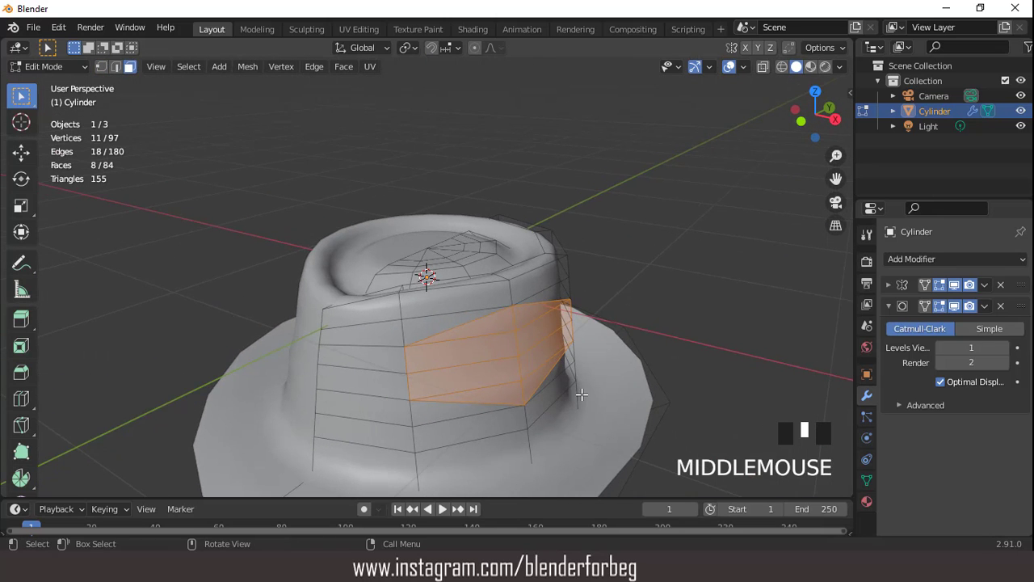
{"action": "key", "text": "i"}
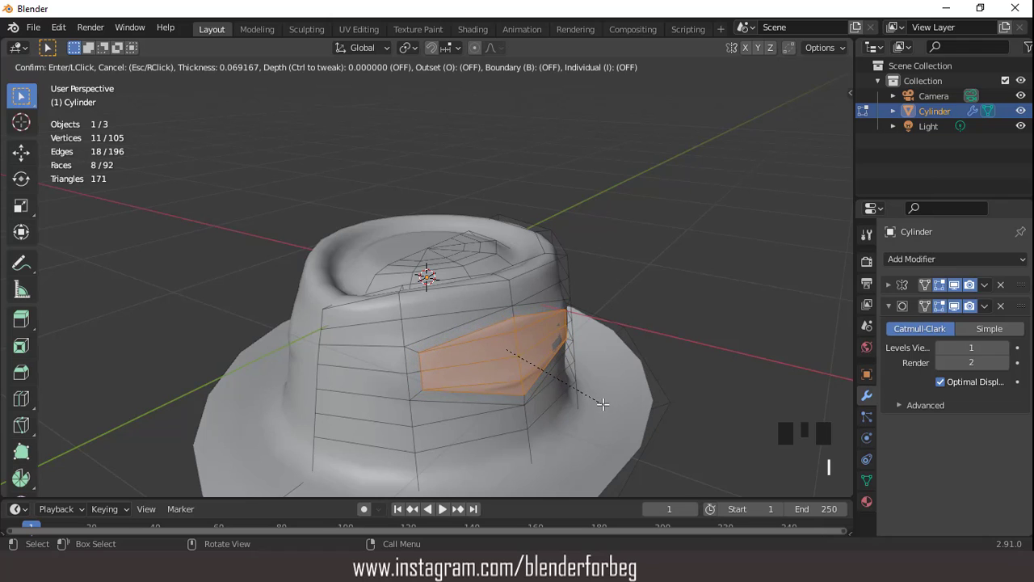
{"action": "left_click", "coordinate": [602, 403]}
Push the inset faces inward about 0.035 m along X and check the dent in Object Mode.
{"action": "middle_click_drag", "start_coordinate": [538, 351], "coordinate": [563, 349]}
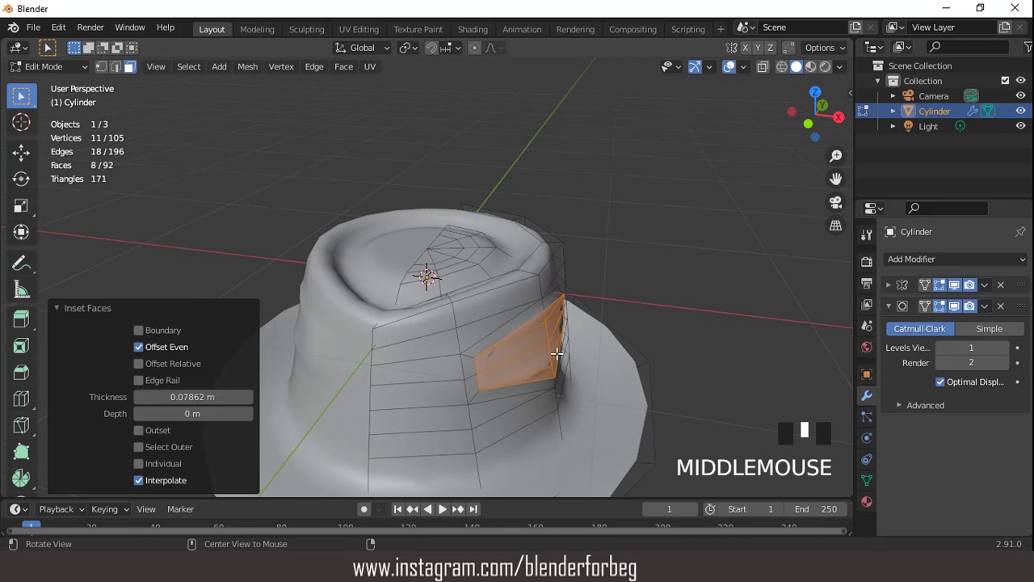
{"action": "key", "text": "g"}
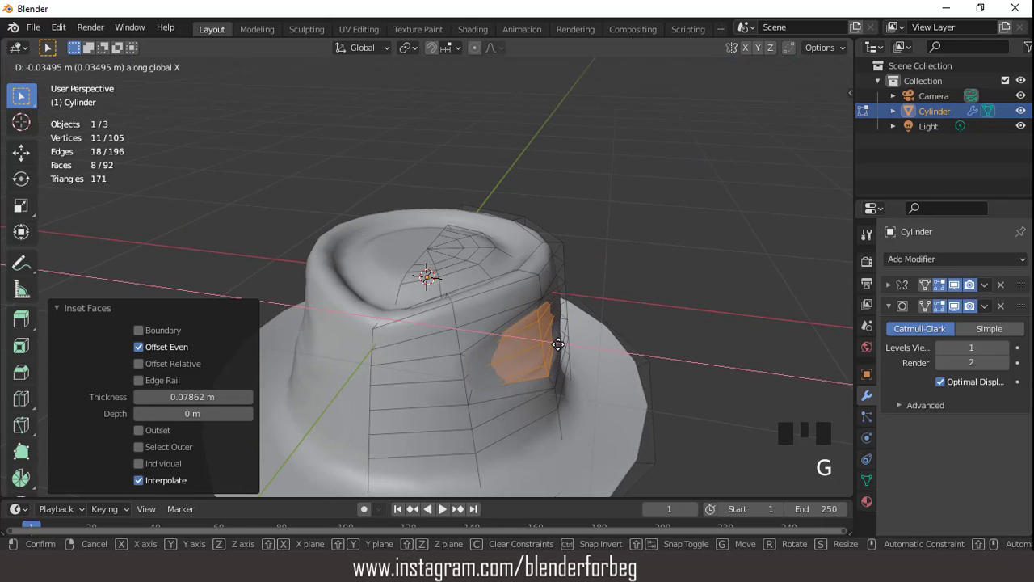
{"action": "left_click", "coordinate": [556, 344]}
{"action": "key", "text": "Tab"}
{"action": "middle_click_drag", "start_coordinate": [550, 346], "coordinate": [505, 336]}
{"action": "scroll", "coordinate": [509, 336], "scroll_direction": "up", "scroll_amount": 2}
{"action": "key", "text": "Tab"}
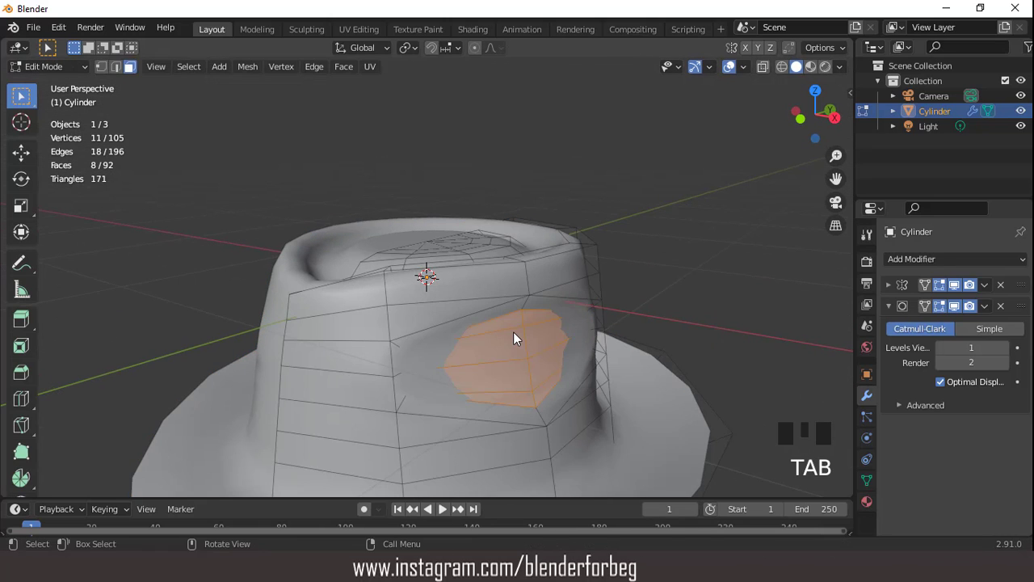
Select three vertices on the dent's central vertical line and move them about 0.029 m inward along X.
{"action": "key", "text": "1"}
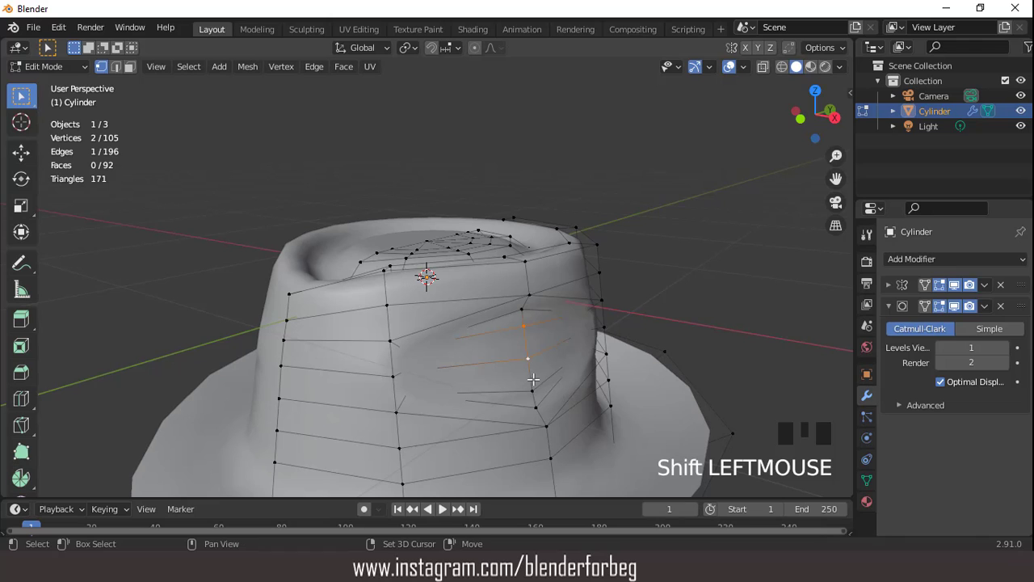
{"action": "left_click", "coordinate": [534, 404], "text": "shift"}
{"action": "middle_click_drag", "start_coordinate": [534, 404], "coordinate": [545, 374]}
{"action": "key", "text": "g"}
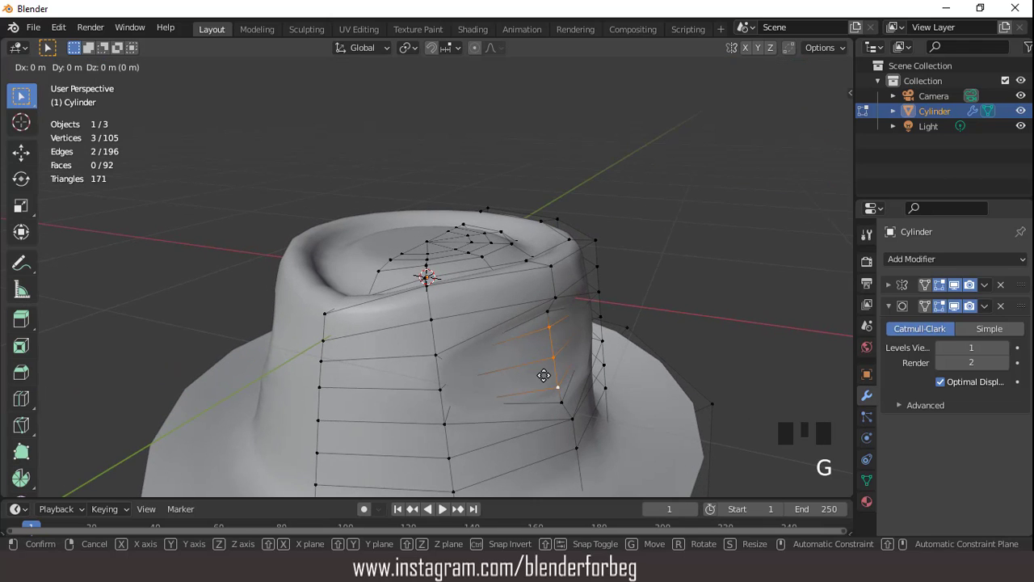
{"action": "left_click", "coordinate": [541, 363]}
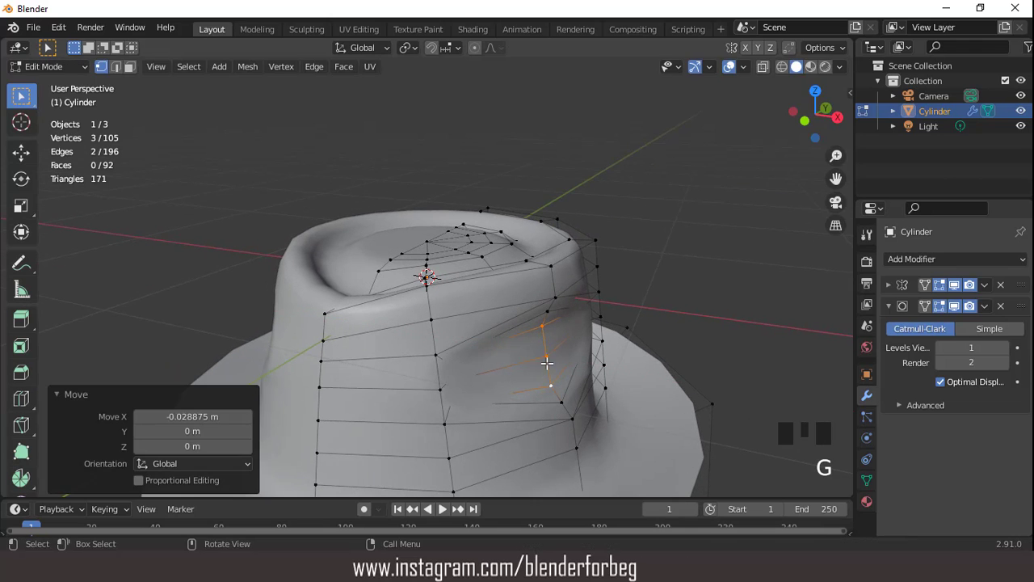
Move only the middle vertex of the dent's central line further inward along X.
{"action": "left_click", "coordinate": [545, 356]}
{"action": "key", "text": "g"}
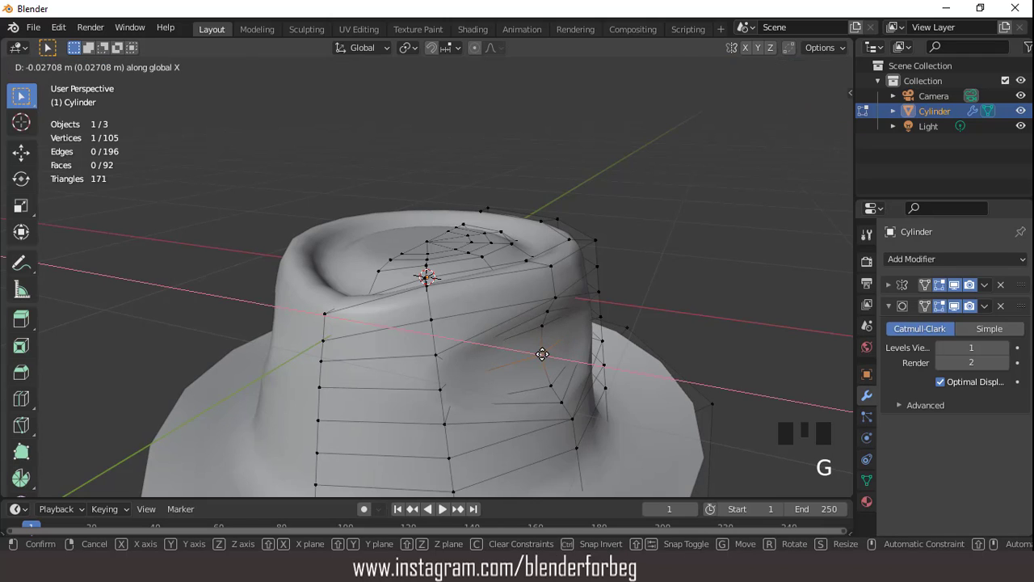
{"action": "left_click", "coordinate": [538, 351]}
Return to Object Mode and set the Subdivision Surface viewport level to 2.
{"action": "key", "text": "Tab"}
{"action": "middle_click_drag", "start_coordinate": [526, 343], "coordinate": [426, 318]}
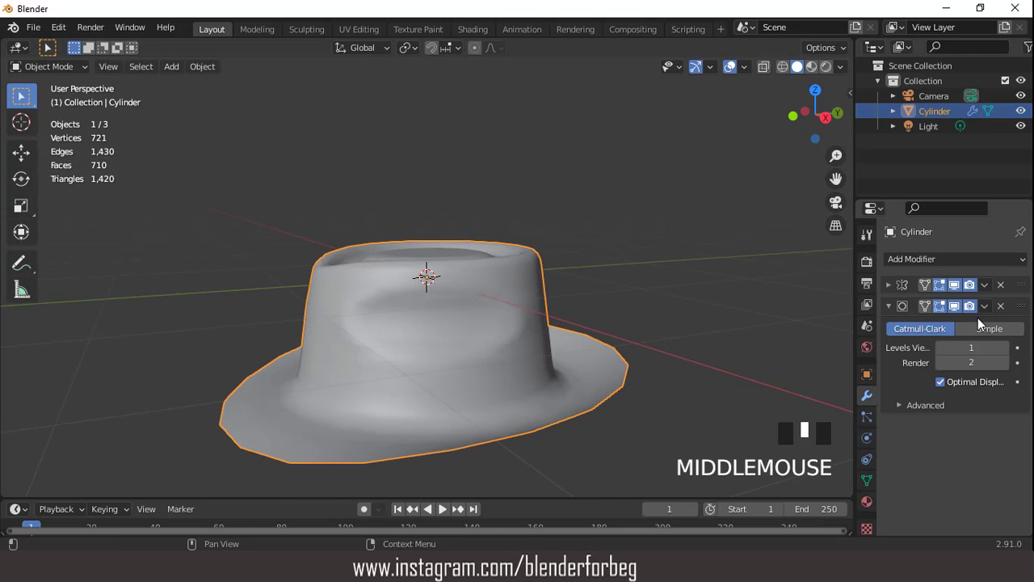
{"action": "left_click", "coordinate": [1002, 347]}
Move the upper vertex on the dent's central line about 0.019 m inward along X in Edit Mode.
{"action": "middle_click_drag", "start_coordinate": [614, 267], "coordinate": [583, 289]}
{"action": "scroll", "coordinate": [532, 276], "scroll_direction": "up", "scroll_amount": 3}
{"action": "key", "text": "Tab"}
{"action": "left_click", "coordinate": [581, 293]}
{"action": "key", "text": "g"}
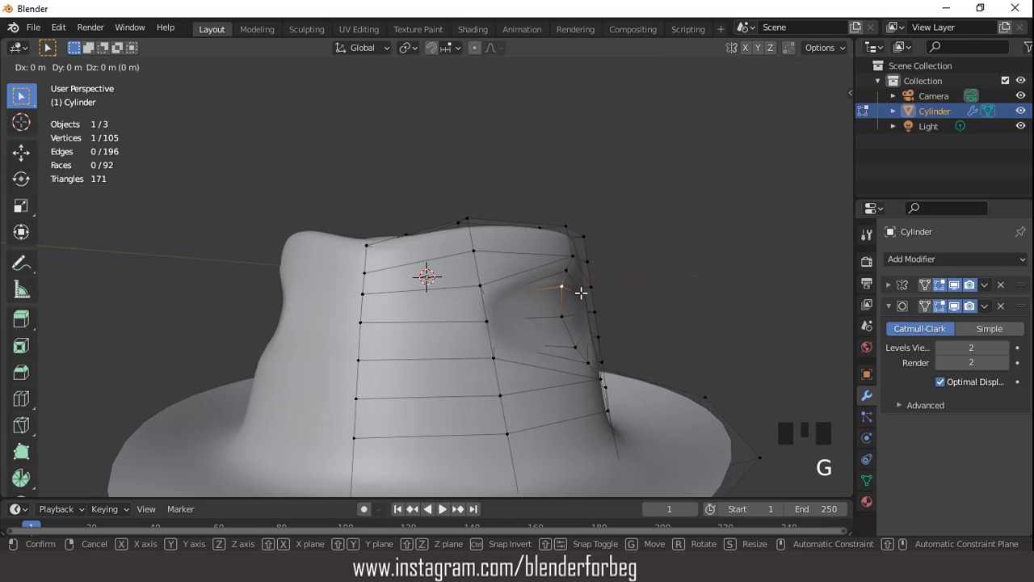
{"action": "key", "text": "x"}
{"action": "left_click", "coordinate": [576, 292]}
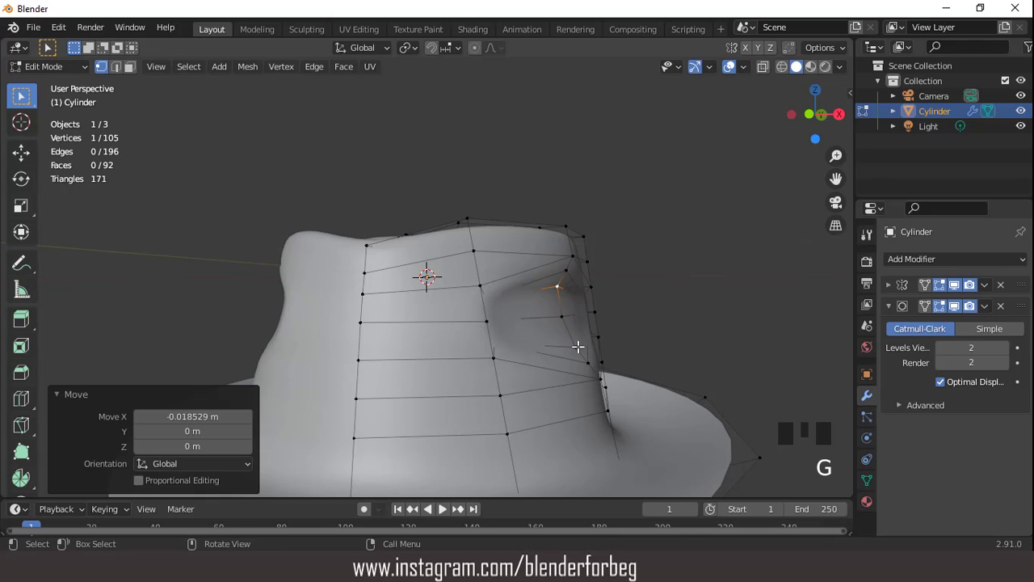
Return to Object Mode and inspect the dented hat from the front view.
{"action": "middle_click_drag", "start_coordinate": [577, 347], "coordinate": [524, 302]}
{"action": "key", "text": "g"}
{"action": "key", "text": "Tab"}
{"action": "scroll", "coordinate": [445, 283], "scroll_direction": "down", "scroll_amount": 4}
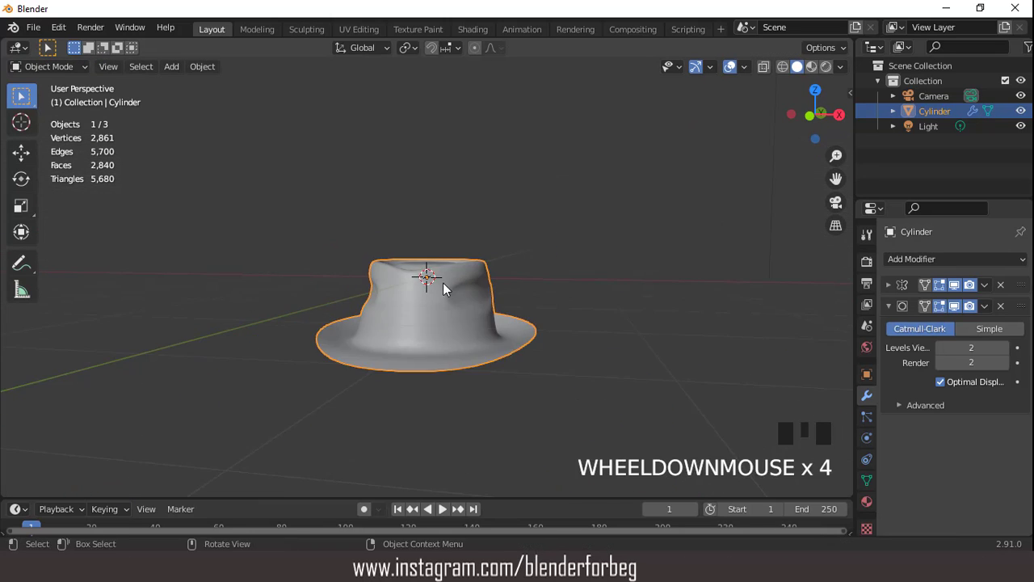
{"action": "middle_click_drag", "start_coordinate": [445, 284], "coordinate": [449, 308]}
{"action": "key", "text": "KP_1"}
{"action": "scroll", "coordinate": [453, 315], "scroll_direction": "down", "scroll_amount": 2}
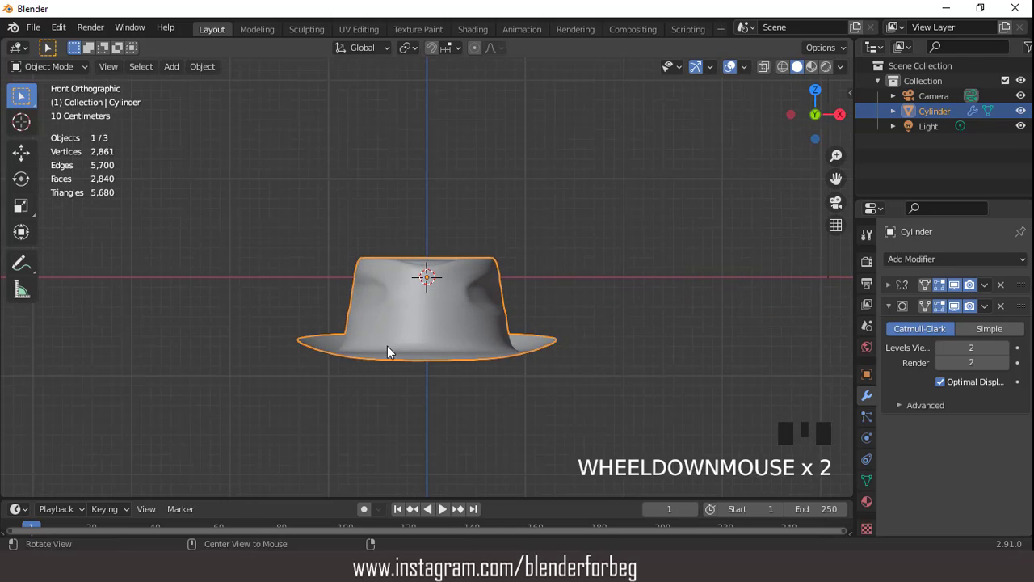
Select the face loop around the crown just above the brim, duplicate it nearly in place and separate the copy into its own object.
{"action": "scroll", "coordinate": [425, 359], "scroll_direction": "up", "scroll_amount": 2}
{"action": "middle_click_drag", "start_coordinate": [388, 350], "coordinate": [517, 386]}
{"action": "key", "text": "Tab"}
{"action": "key", "text": "3"}
{"action": "double_click", "coordinate": [469, 406]}
{"action": "scroll", "coordinate": [478, 396], "scroll_direction": "down", "scroll_amount": 3}
{"action": "scroll", "coordinate": [555, 326], "scroll_direction": "up", "scroll_amount": 1}
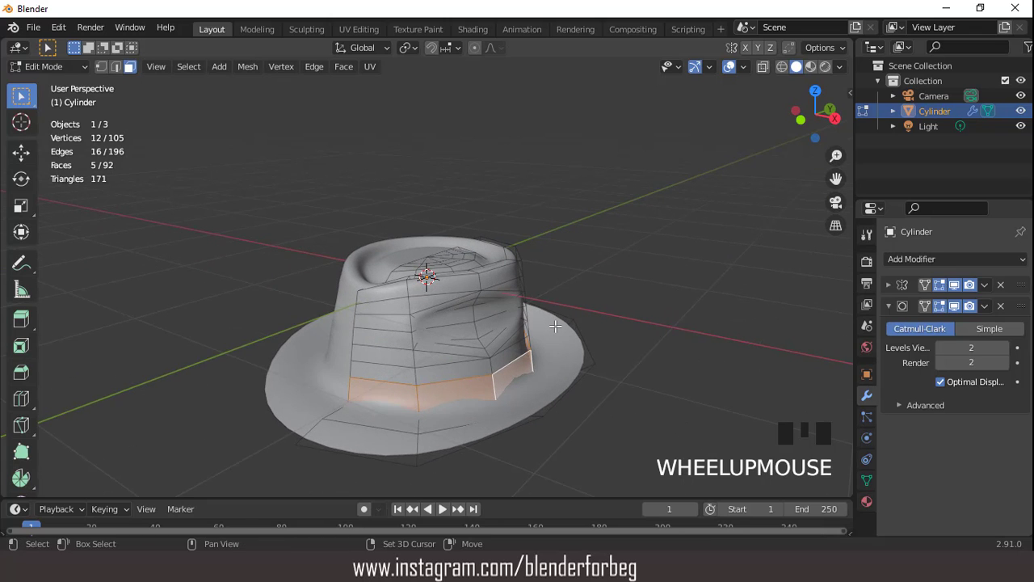
{"action": "key", "text": "shift+d"}
{"action": "left_click", "coordinate": [555, 326]}
{"action": "key", "text": "p"}
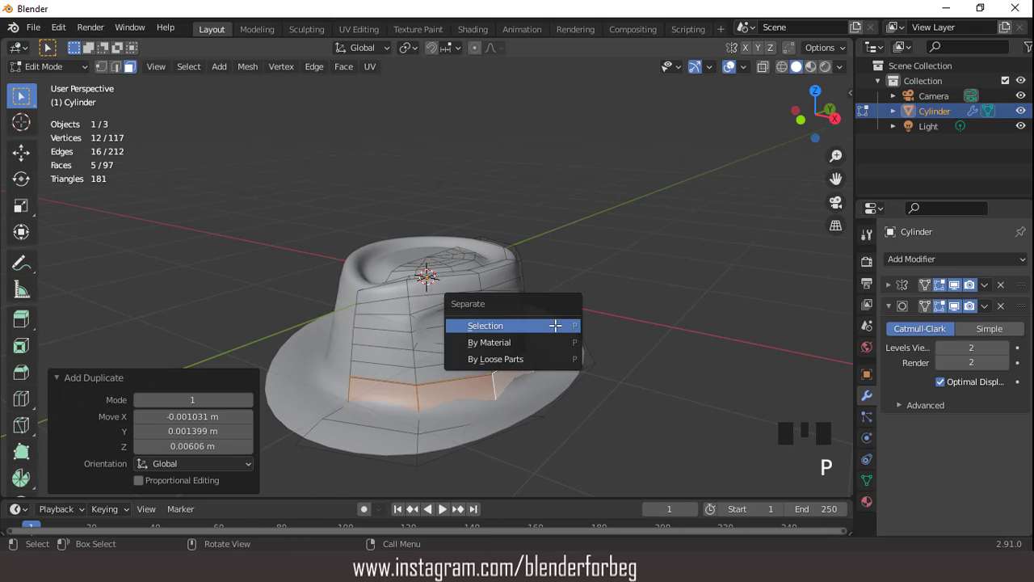
{"action": "left_click", "coordinate": [555, 325]}
Return to Object Mode, select the separated band and isolate it in local view.
{"action": "key", "text": "Tab"}
{"action": "left_click", "coordinate": [516, 371]}
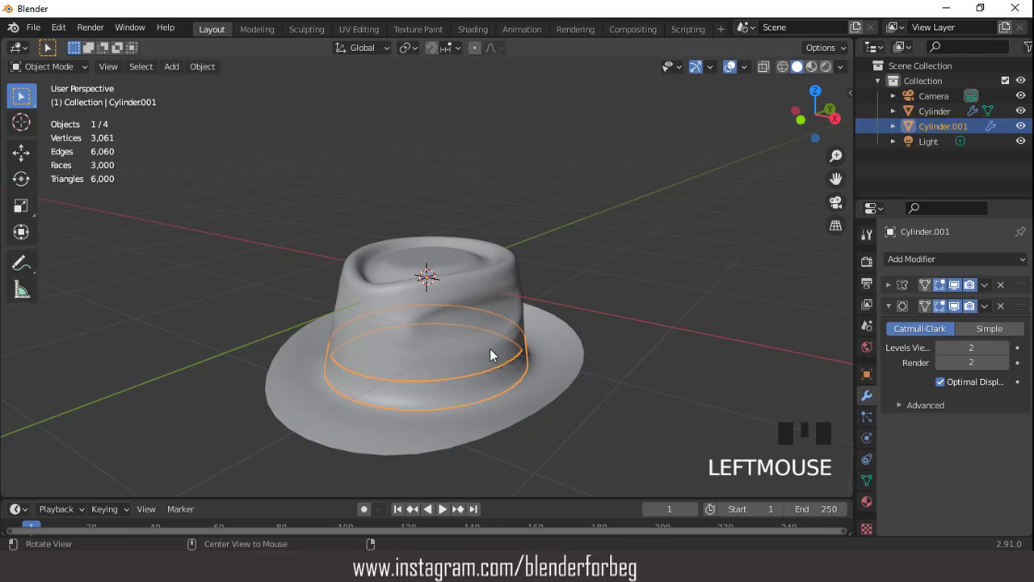
{"action": "middle_click_drag", "start_coordinate": [489, 348], "coordinate": [482, 319]}
{"action": "key", "text": "KP_Divide"}
Add a Solidify modifier to the band and collapse its modifier settings.
{"action": "left_click", "coordinate": [890, 306]}
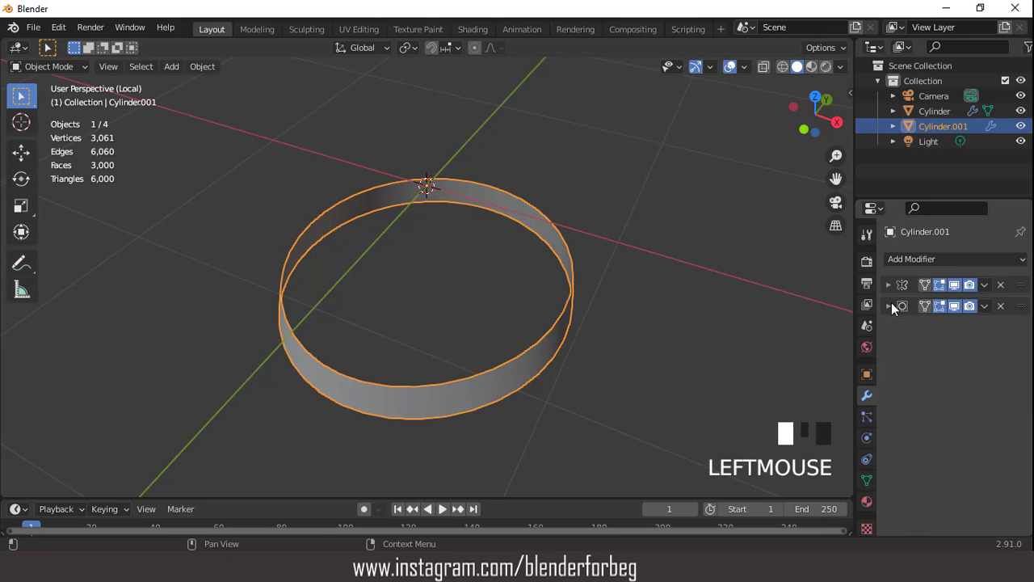
{"action": "left_click", "coordinate": [894, 262]}
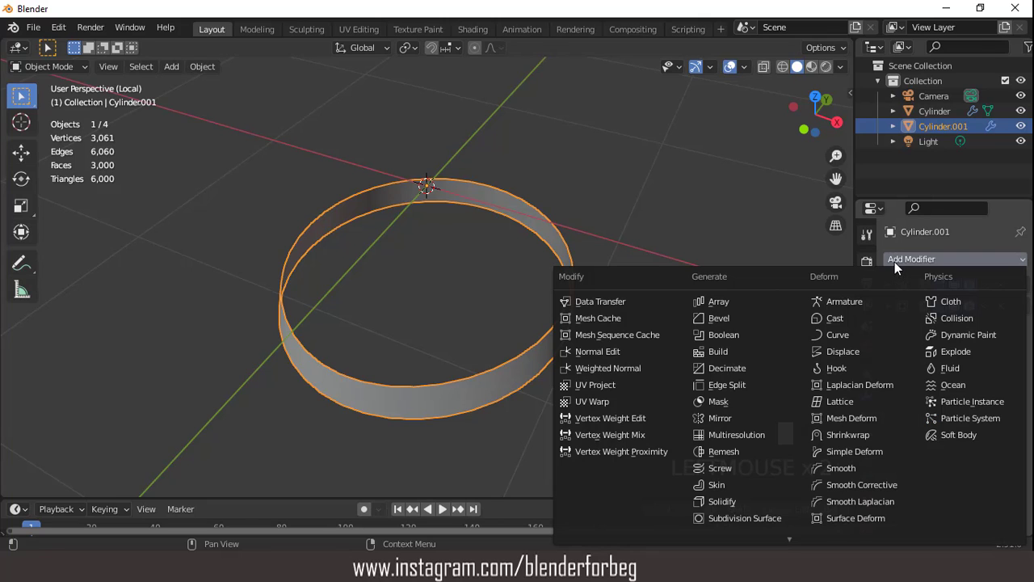
{"action": "left_click", "coordinate": [747, 503]}
{"action": "left_click", "coordinate": [890, 328]}
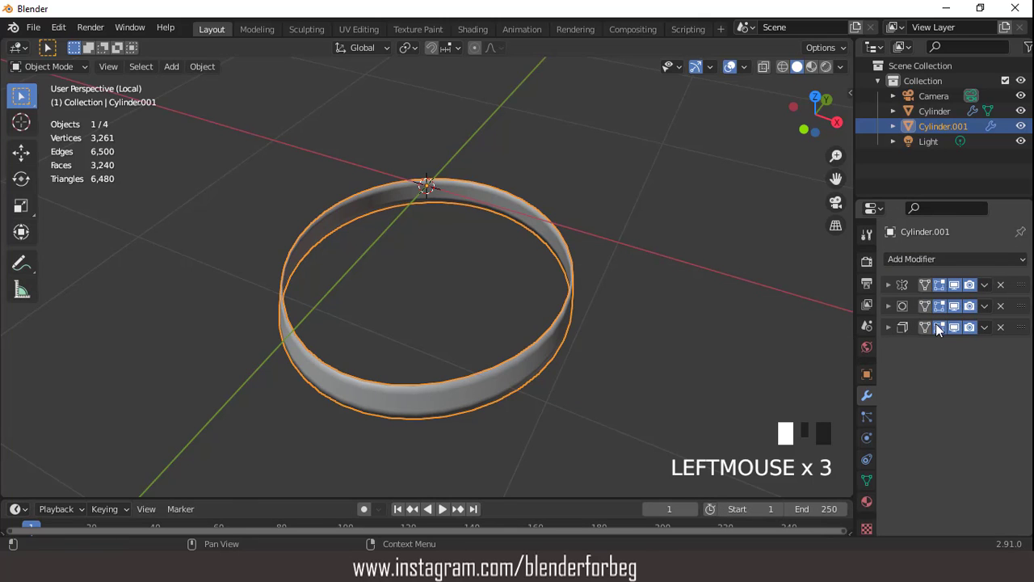
Move the band's Solidify modifier above its Subdivision modifier and set the thickness to -0.07 m.
{"action": "mouse_move", "coordinate": [1022, 329]}
{"action": "left_mouse_down"}
{"action": "mouse_move", "coordinate": [1015, 279]}
{"action": "mouse_move", "coordinate": [1025, 316]}
{"action": "left_mouse_up"}
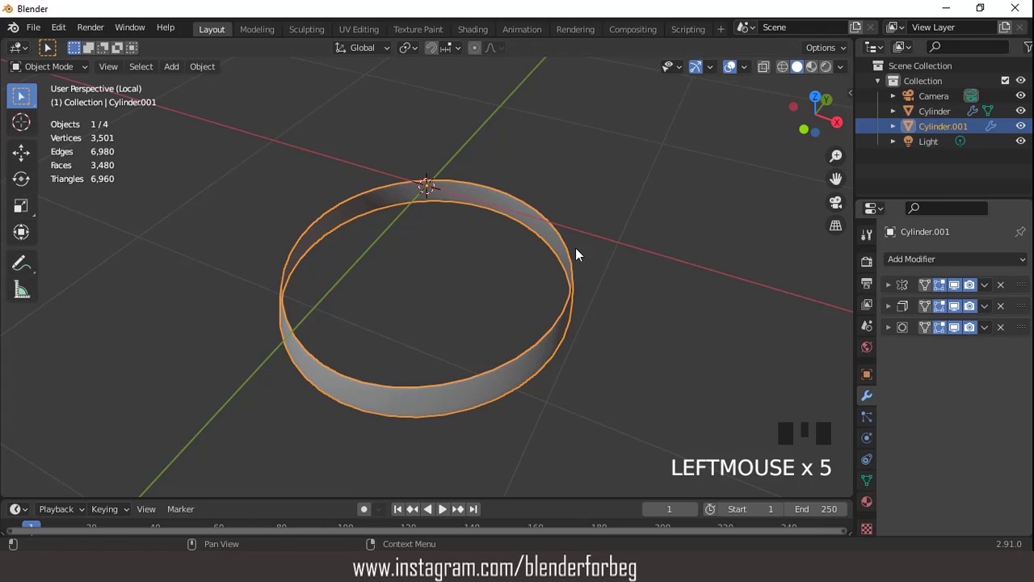
{"action": "middle_click_drag", "start_coordinate": [575, 247], "coordinate": [557, 266]}
{"action": "left_click", "coordinate": [888, 306]}
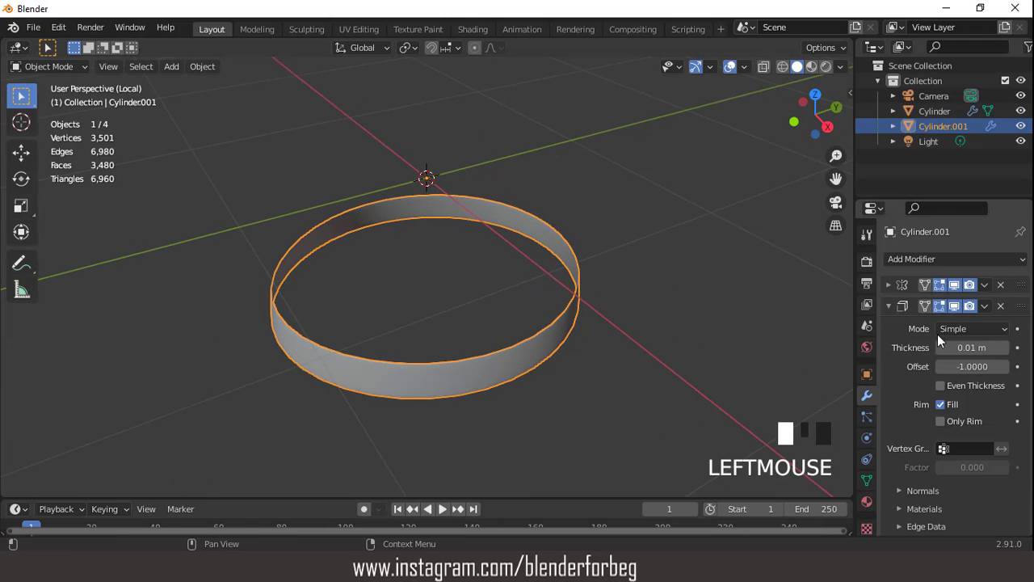
{"action": "left_click_drag", "start_coordinate": [961, 348], "coordinate": [912, 347]}
{"action": "middle_click_drag", "start_coordinate": [656, 257], "coordinate": [450, 331]}
Exit local view and raise the band along the Z axis by about 0.03 m on the crown.
{"action": "key", "text": "KP_Divide"}
{"action": "key", "text": "KP_1"}
{"action": "scroll", "coordinate": [476, 328], "scroll_direction": "up", "scroll_amount": 2}
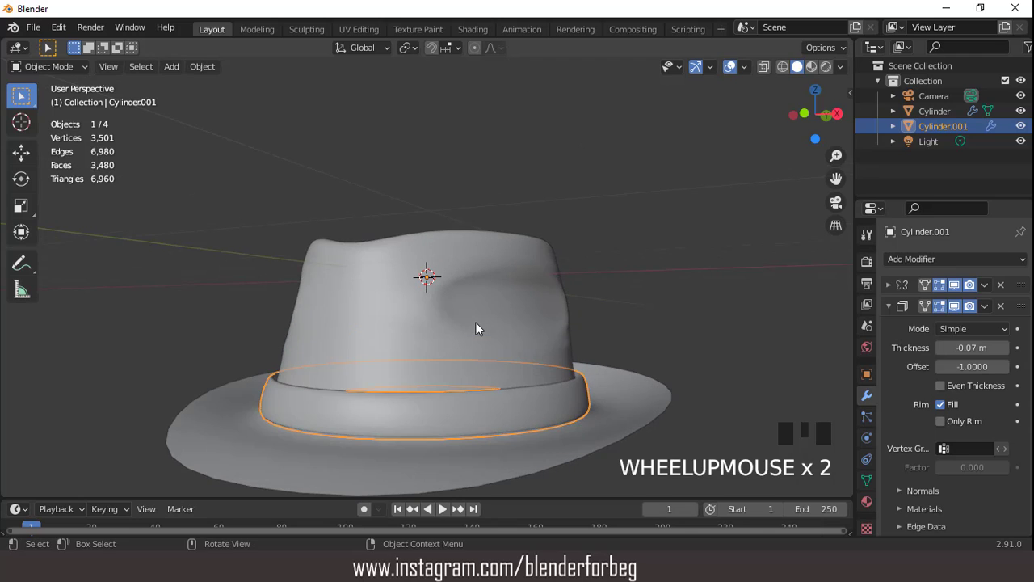
{"action": "key", "text": "g"}
{"action": "key", "text": "z"}
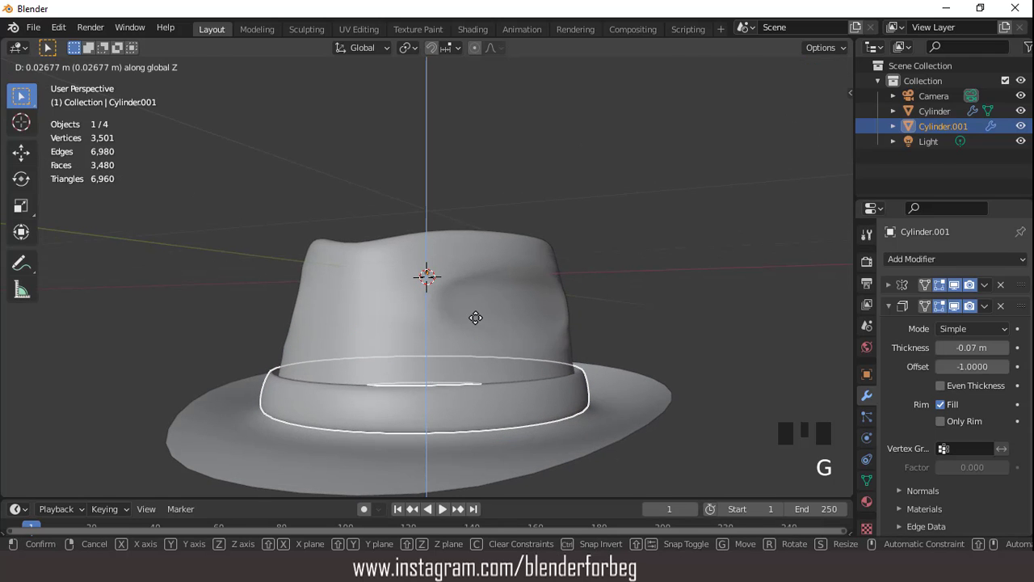
{"action": "left_click", "coordinate": [475, 316]}
{"action": "scroll", "coordinate": [479, 303], "scroll_direction": "down", "scroll_amount": 2}
{"action": "middle_click_drag", "start_coordinate": [479, 303], "coordinate": [463, 364]}
Select the main hat object, collapse its Subdivision modifier settings and add a Solidify modifier.
{"action": "left_click", "coordinate": [421, 307]}
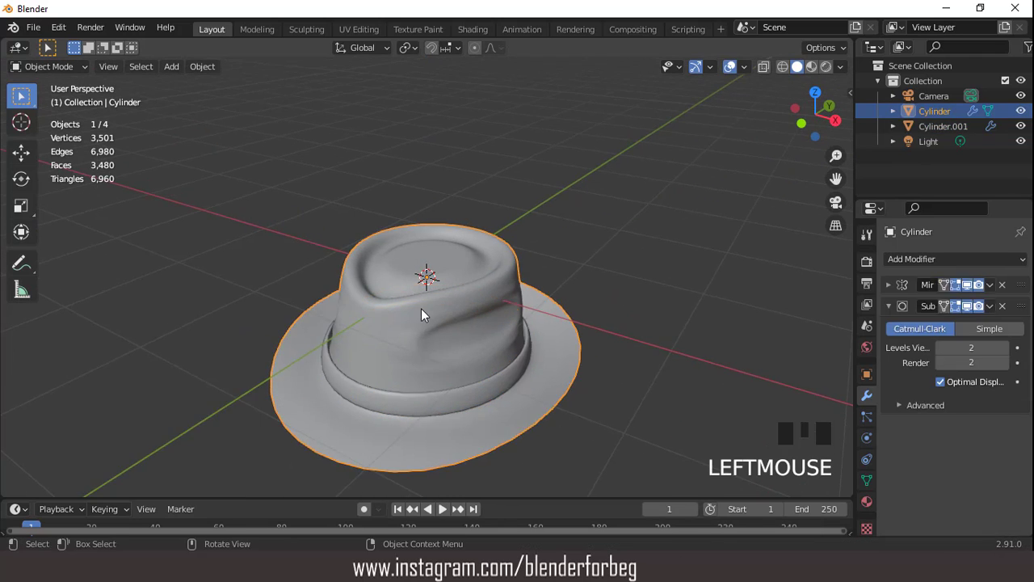
{"action": "middle_click_drag", "start_coordinate": [420, 307], "coordinate": [492, 259]}
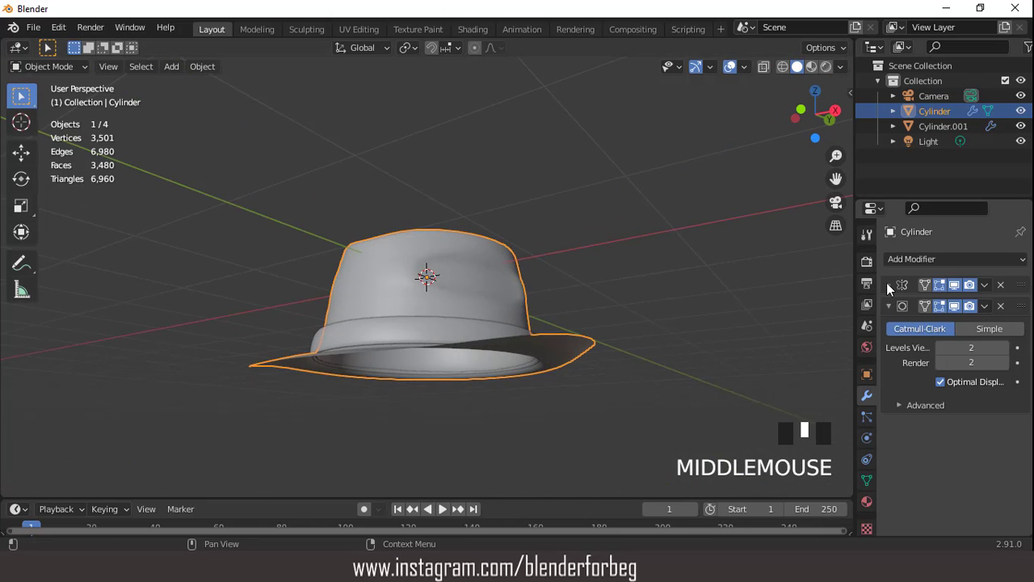
{"action": "left_click", "coordinate": [889, 306]}
{"action": "left_click", "coordinate": [889, 260]}
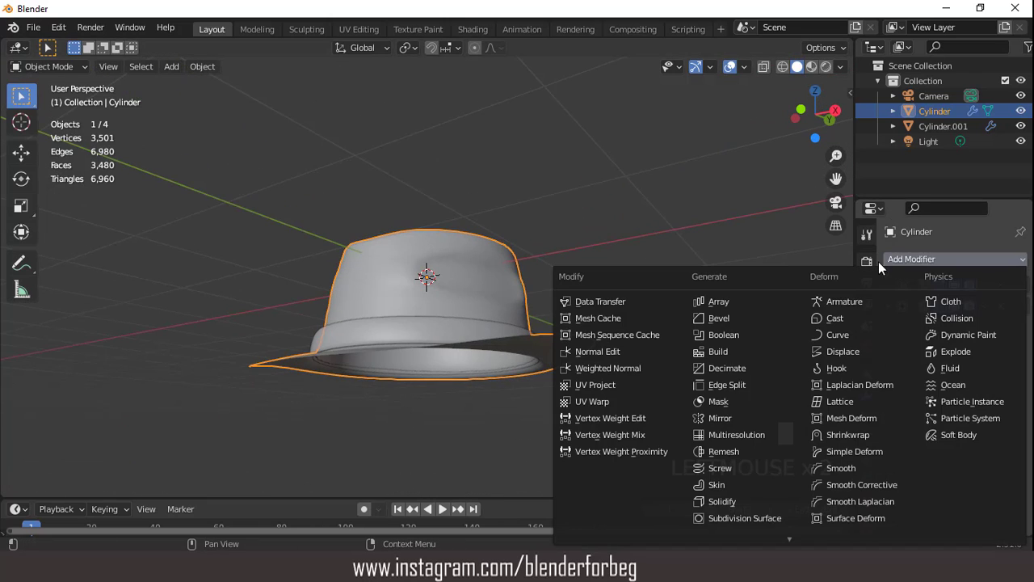
{"action": "left_click", "coordinate": [748, 501]}
{"action": "middle_click_drag", "start_coordinate": [619, 360], "coordinate": [619, 371]}
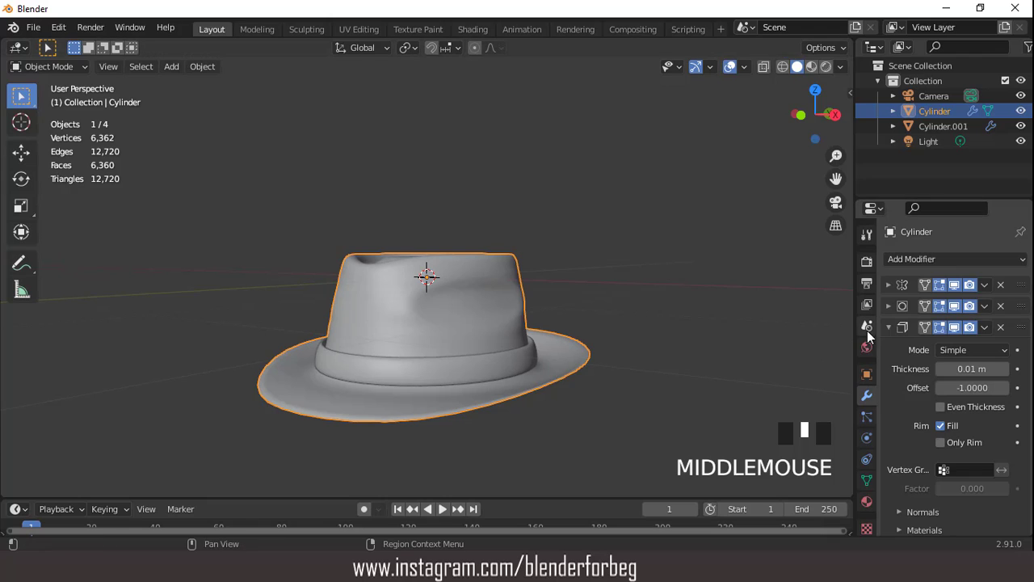
Move the hat's Solidify modifier above Subdivision and set its thickness to 0.04 m.
{"action": "left_click", "coordinate": [890, 327]}
{"action": "left_click_drag", "start_coordinate": [893, 327], "coordinate": [902, 307]}
{"action": "left_click", "coordinate": [888, 305]}
{"action": "middle_click_drag", "start_coordinate": [641, 317], "coordinate": [631, 264]}
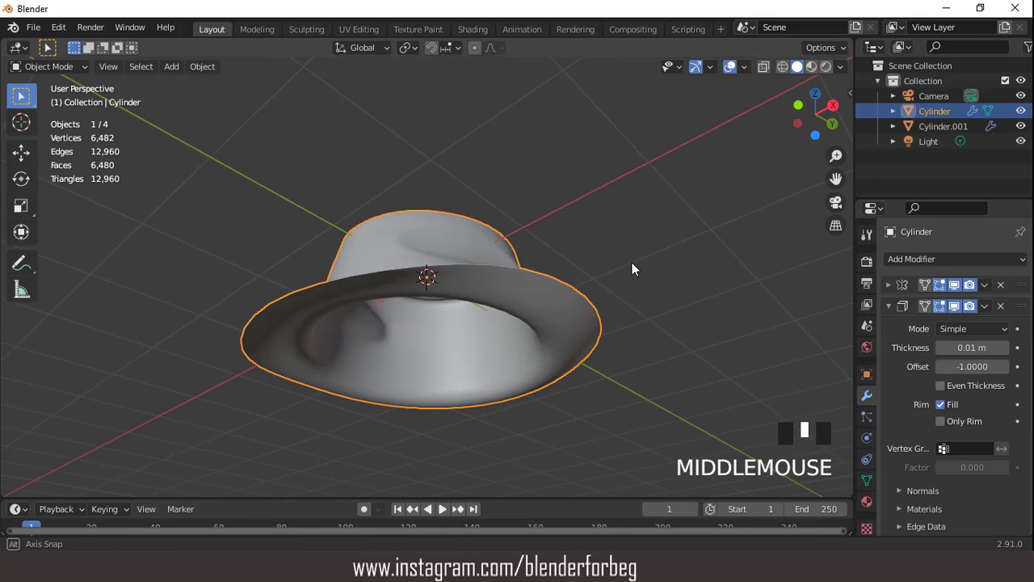
{"action": "left_click_drag", "start_coordinate": [961, 347], "coordinate": [993, 348]}
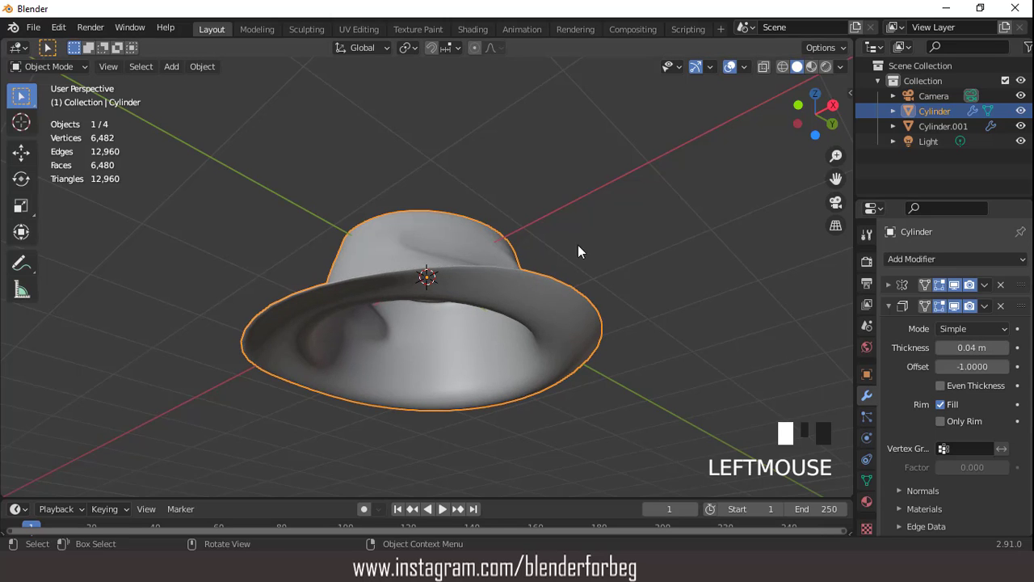
{"action": "middle_click_drag", "start_coordinate": [578, 246], "coordinate": [440, 342]}
{"action": "key", "text": "KP_1"}
{"action": "scroll", "coordinate": [442, 335], "scroll_direction": "up", "scroll_amount": 2}
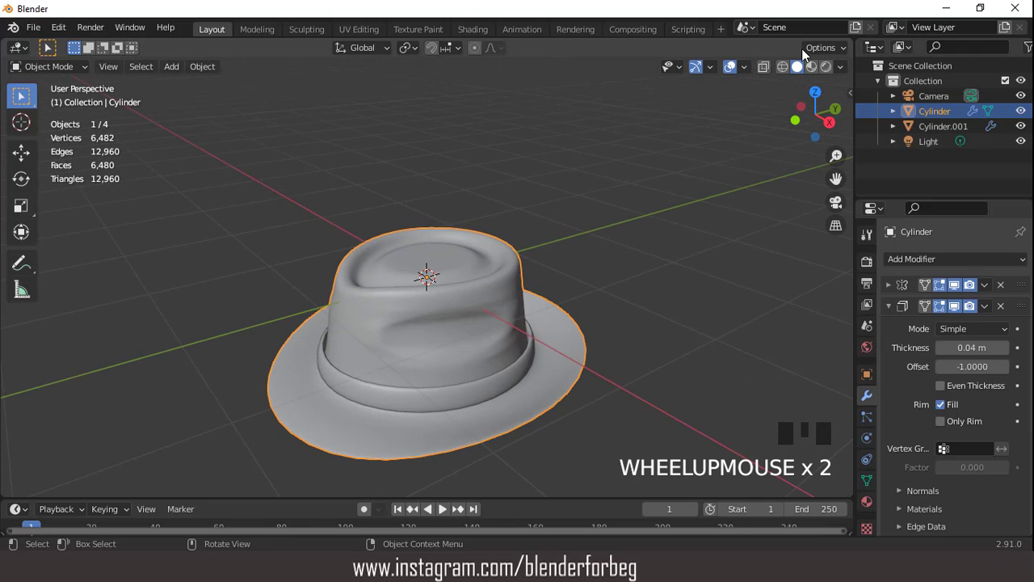
Switch the viewport to rendered shading, adjust its lighting options and enable Ambient Occlusion for Eevee.
{"action": "left_click", "coordinate": [825, 66]}
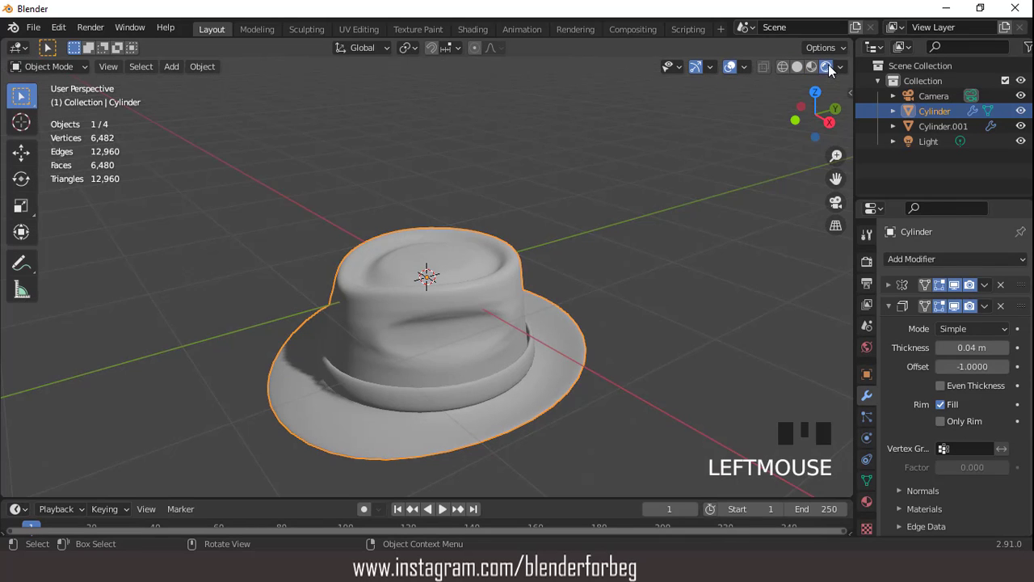
{"action": "left_click", "coordinate": [839, 66]}
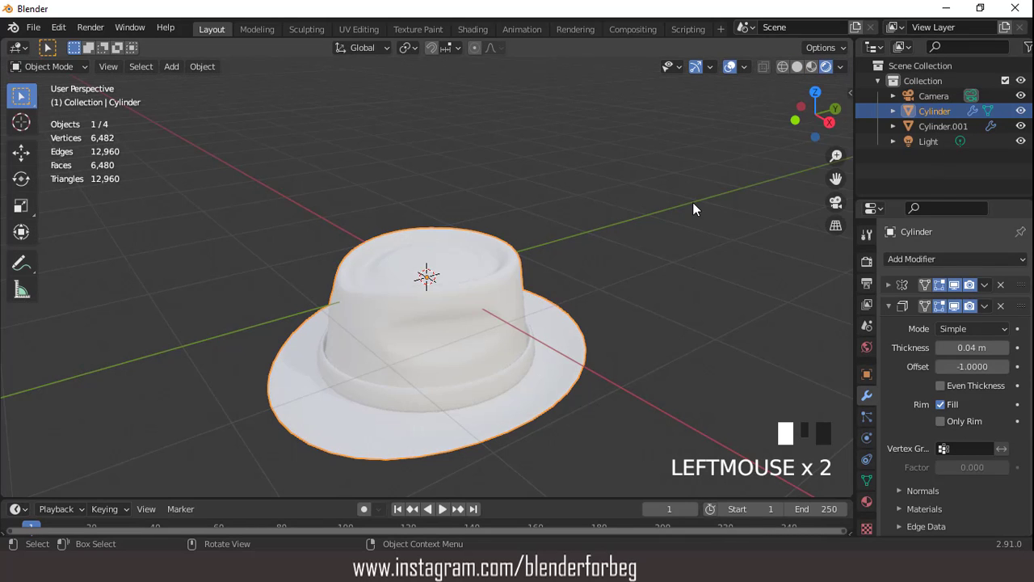
{"action": "left_click", "coordinate": [866, 261]}
{"action": "left_click", "coordinate": [897, 361]}
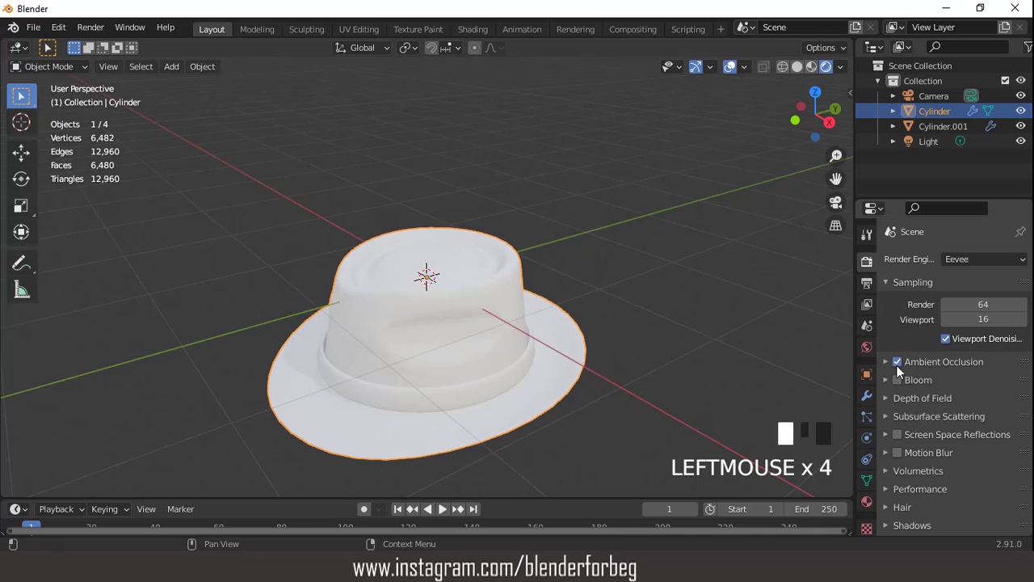
Enable Screen Space Reflections with Refraction and set Max Roughness to 0.250.
{"action": "left_click", "coordinate": [896, 434]}
{"action": "left_click", "coordinate": [887, 435]}
{"action": "scroll", "coordinate": [929, 416], "scroll_direction": "down", "scroll_amount": 1}
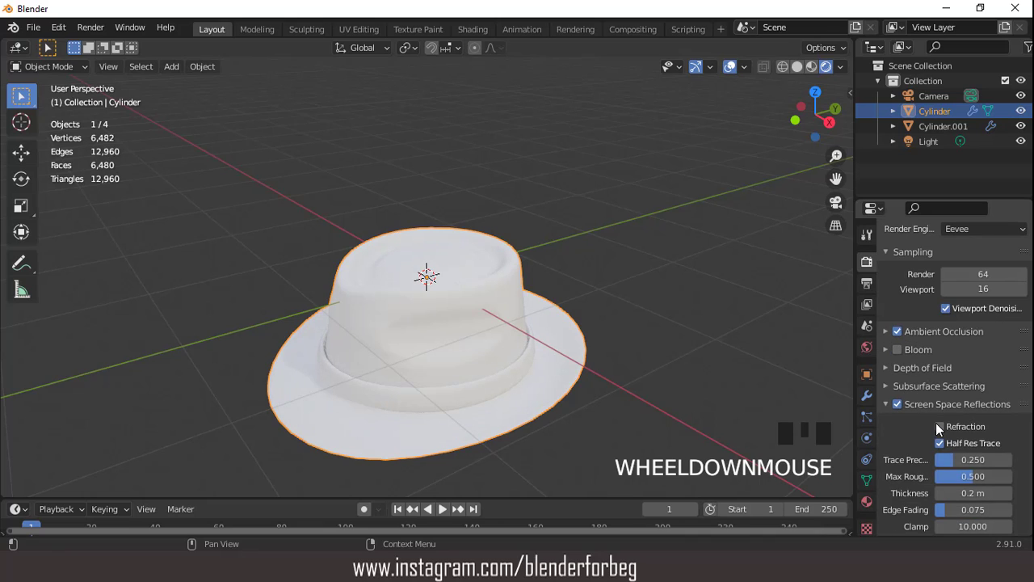
{"action": "left_click", "coordinate": [940, 427]}
{"action": "left_click_drag", "start_coordinate": [969, 479], "coordinate": [966, 479]}
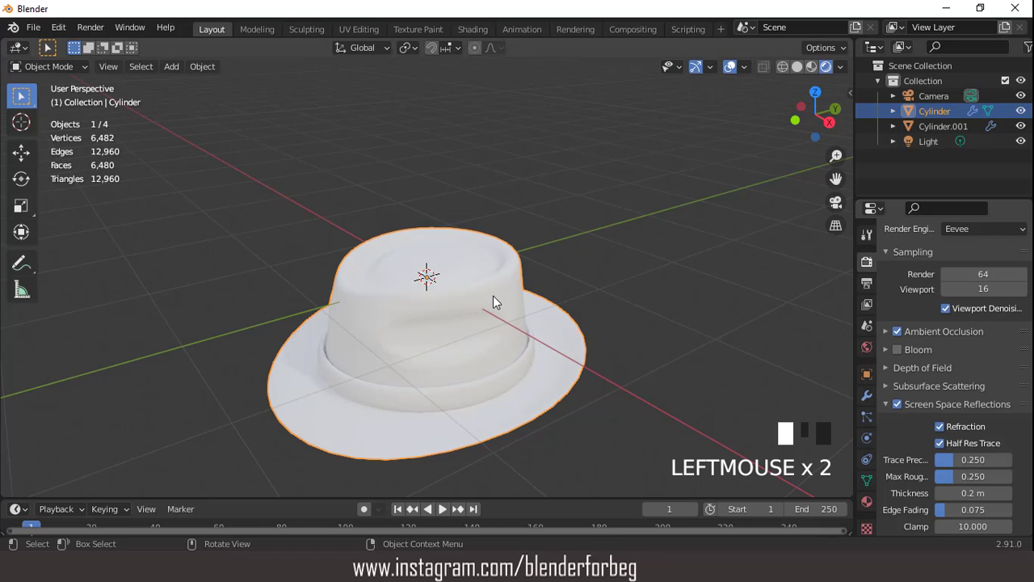
Create a new material for the hat with a black base color and a roughness of 0.786.
{"action": "left_click", "coordinate": [867, 502]}
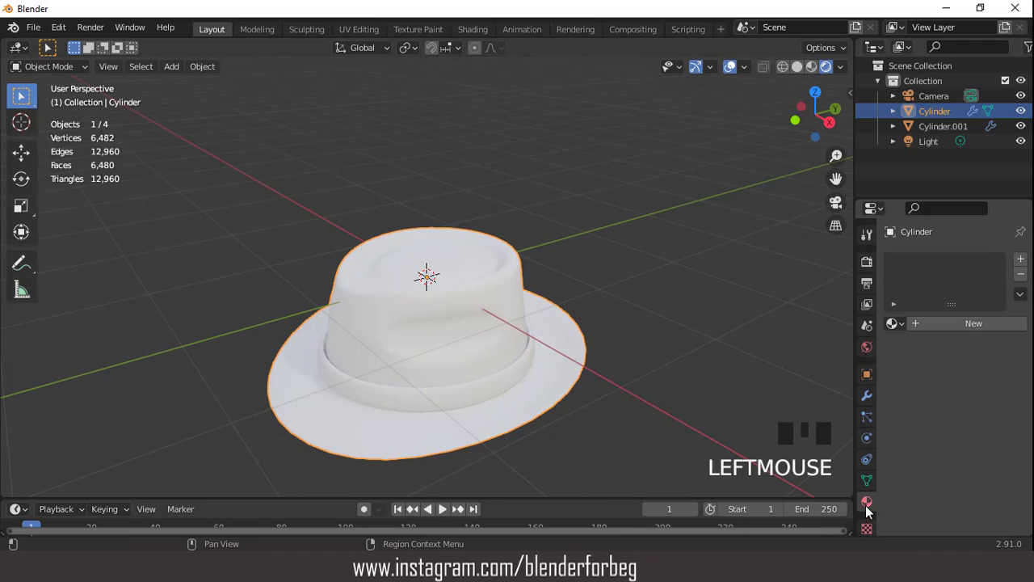
{"action": "left_click", "coordinate": [964, 327]}
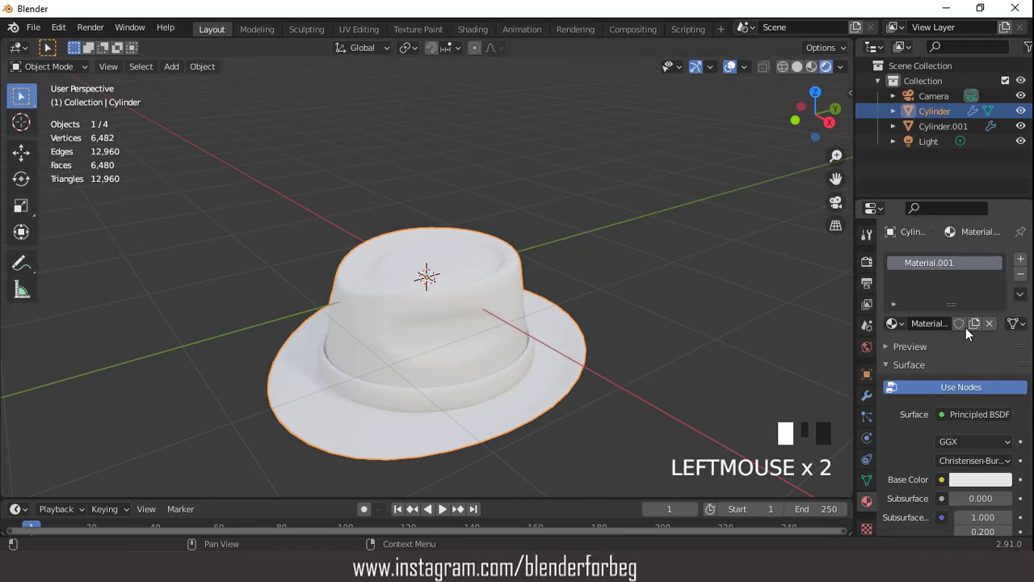
{"action": "left_click", "coordinate": [982, 479]}
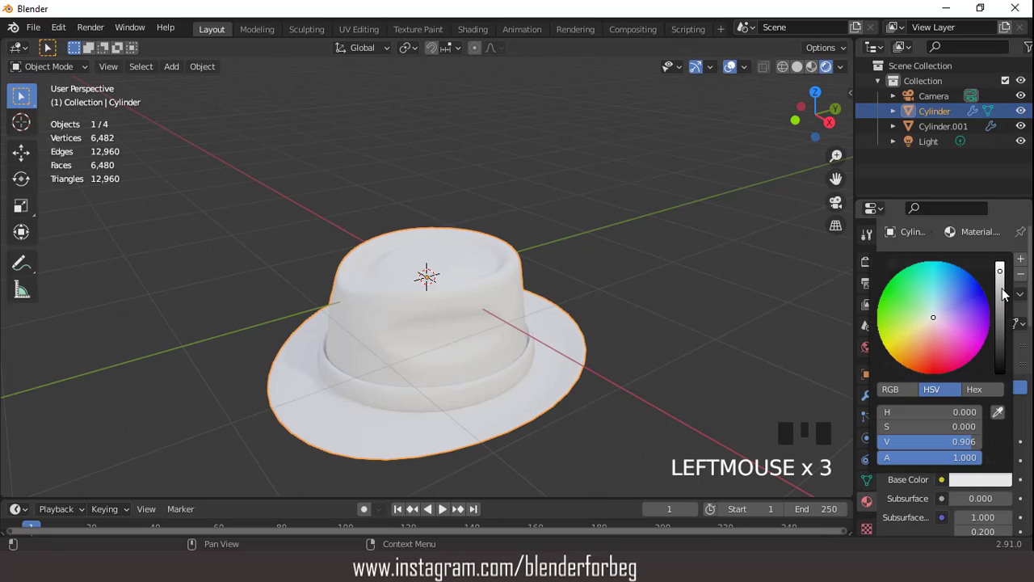
{"action": "left_click_drag", "start_coordinate": [1002, 290], "coordinate": [1000, 373]}
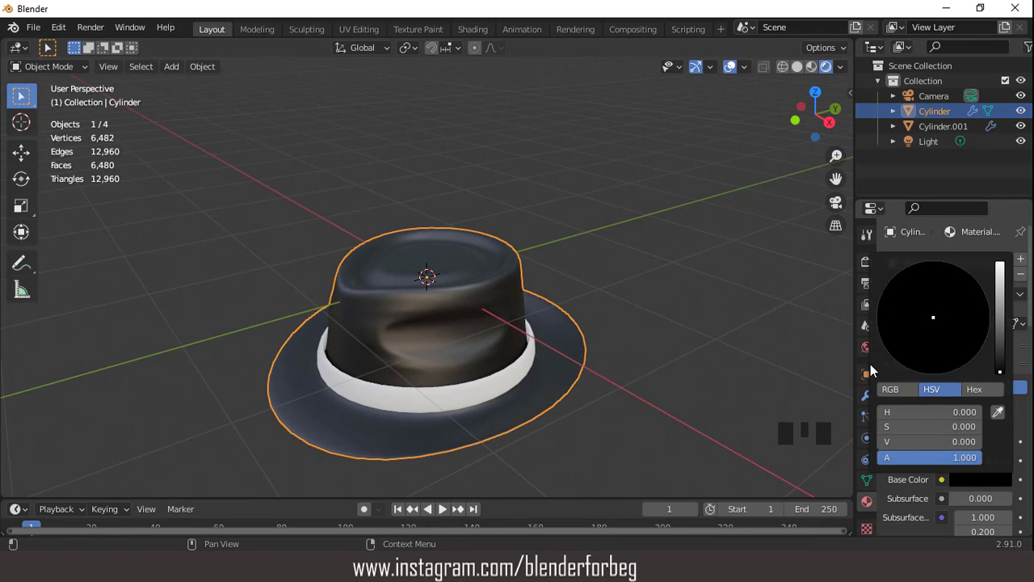
{"action": "scroll", "coordinate": [962, 377], "scroll_direction": "down", "scroll_amount": 8}
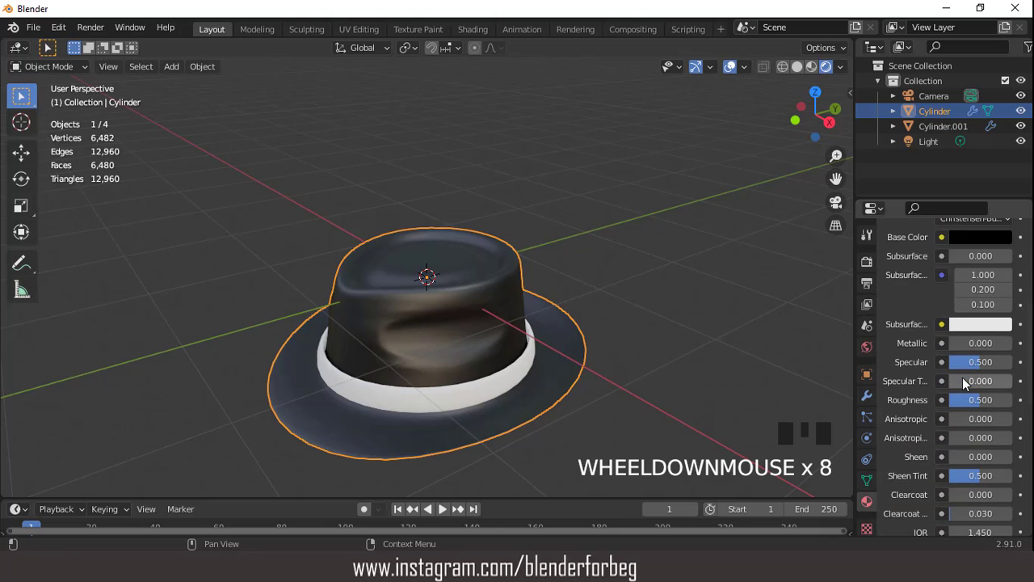
{"action": "left_click_drag", "start_coordinate": [969, 400], "coordinate": [1001, 399]}
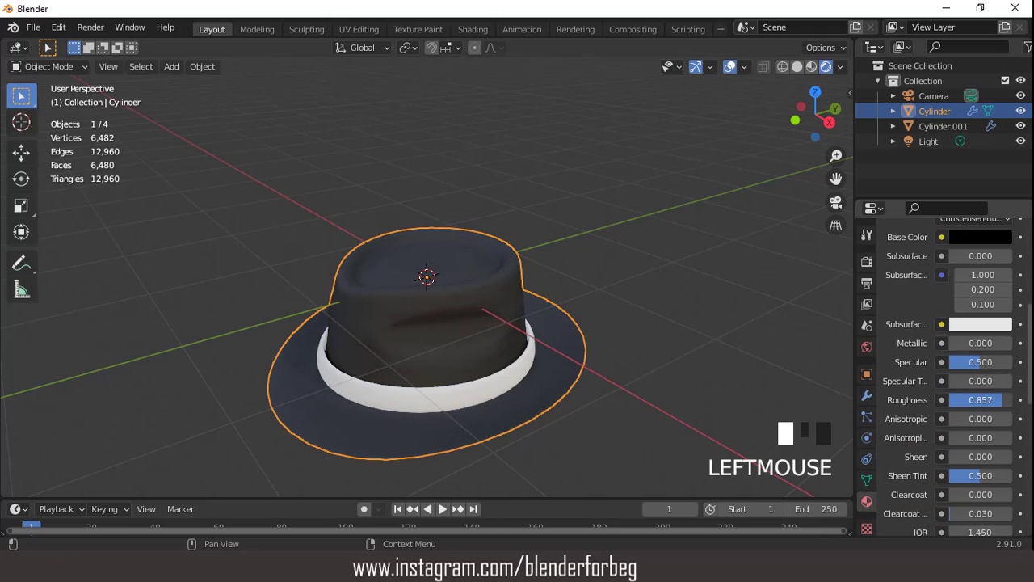
Hide the viewport overlays to examine the rendered black hat up close, and show them again.
{"action": "left_click", "coordinate": [730, 66]}
{"action": "scroll", "coordinate": [512, 304], "scroll_direction": "up", "scroll_amount": 2}
{"action": "mouse_move", "coordinate": [512, 304]}
{"action": "middle_mouse_down"}
{"action": "mouse_move", "coordinate": [561, 255]}
{"action": "mouse_move", "coordinate": [506, 242]}
{"action": "mouse_move", "coordinate": [487, 266]}
{"action": "mouse_move", "coordinate": [528, 300]}
{"action": "middle_mouse_up"}
{"action": "scroll", "coordinate": [527, 303], "scroll_direction": "up", "scroll_amount": 2}
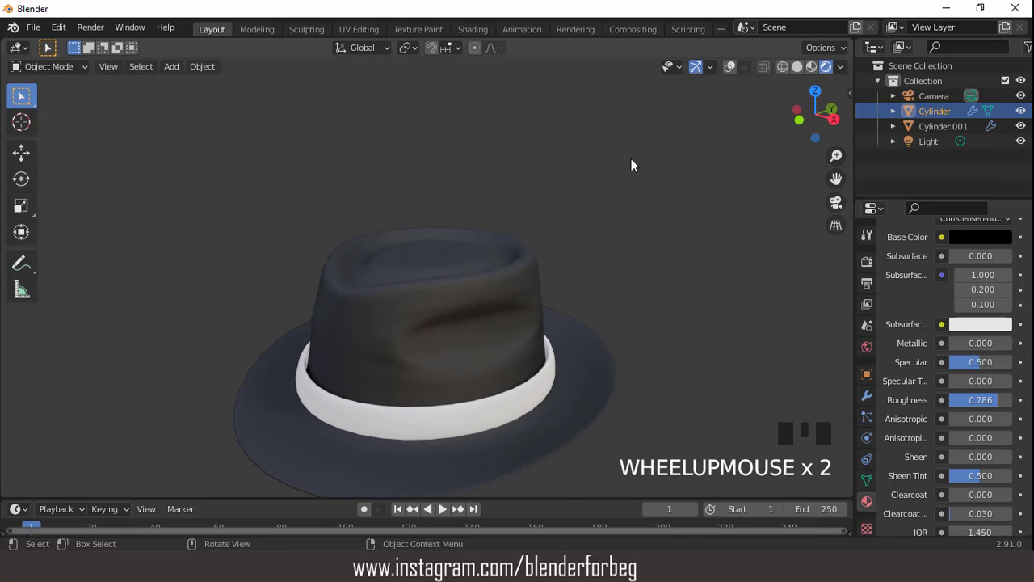
{"action": "left_click", "coordinate": [729, 67]}
Select the hat band and scale it down uniformly to 0.987 so it sits tighter around the crown.
{"action": "left_click", "coordinate": [519, 395]}
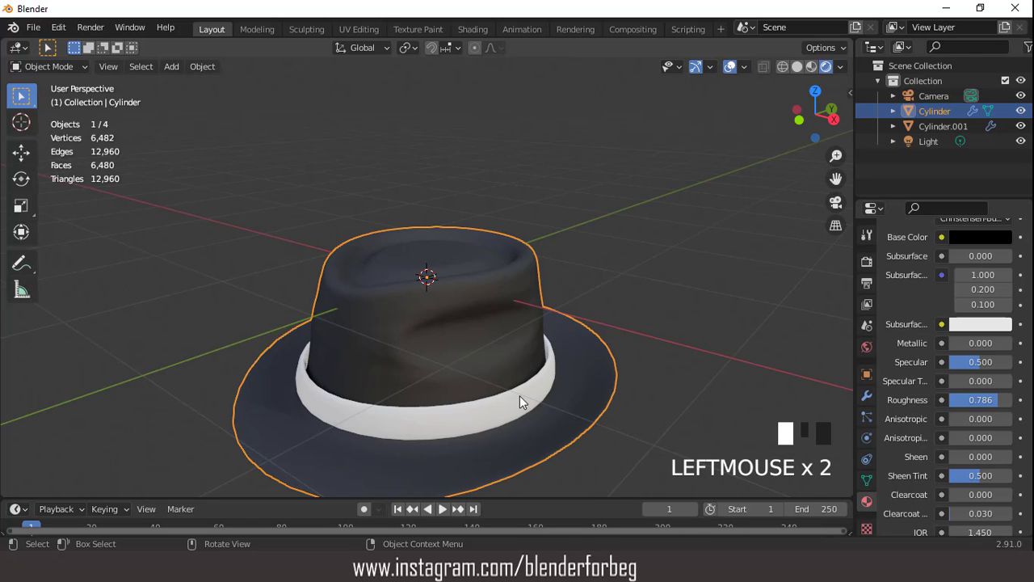
{"action": "middle_click_drag", "start_coordinate": [520, 395], "coordinate": [534, 388]}
{"action": "scroll", "coordinate": [577, 387], "scroll_direction": "up", "scroll_amount": 3}
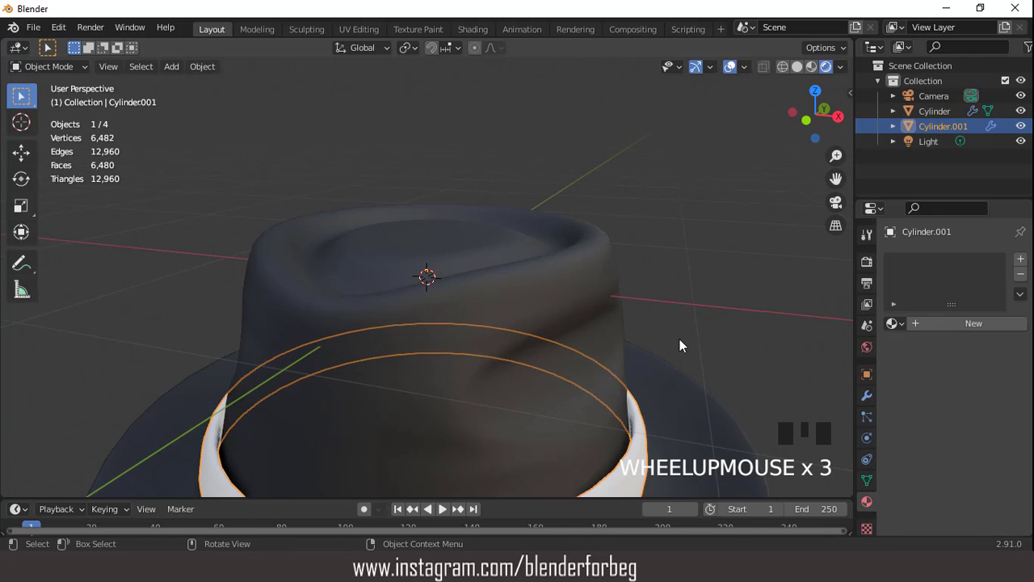
{"action": "key", "text": "s"}
{"action": "left_click", "coordinate": [686, 323]}
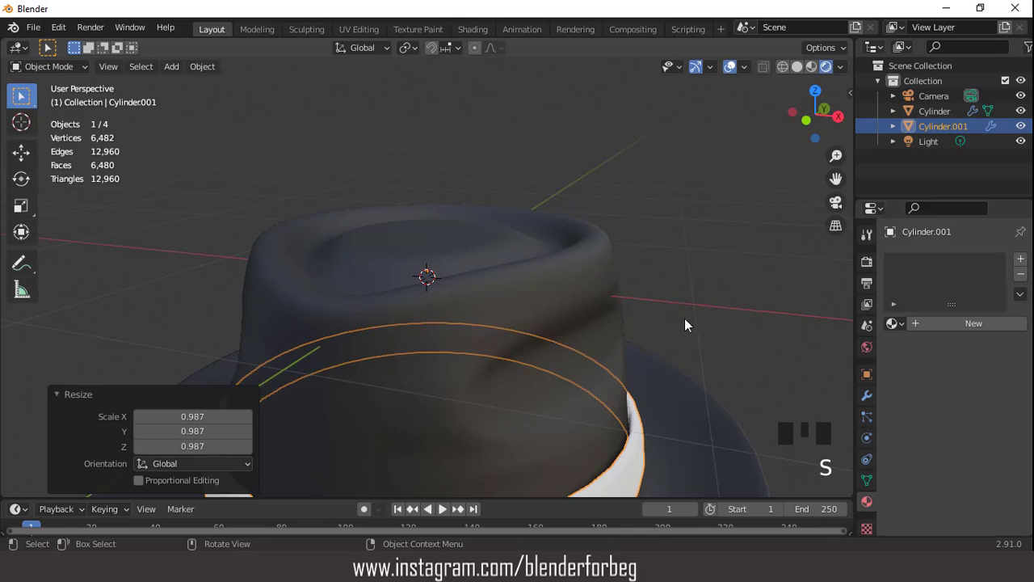
{"action": "scroll", "coordinate": [670, 315], "scroll_direction": "down", "scroll_amount": 4}
{"action": "middle_click_drag", "start_coordinate": [661, 308], "coordinate": [545, 296]}
{"action": "scroll", "coordinate": [823, 338], "scroll_direction": "up", "scroll_amount": 2}
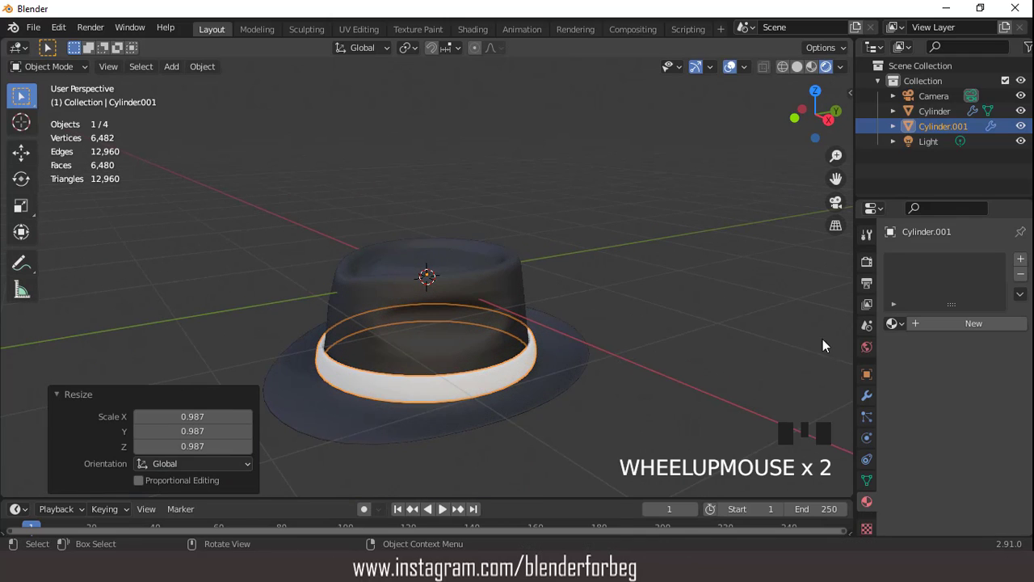
Create a new material for the band with a grey base color of value 0.373.
{"action": "left_click", "coordinate": [958, 326]}
{"action": "left_click", "coordinate": [978, 479]}
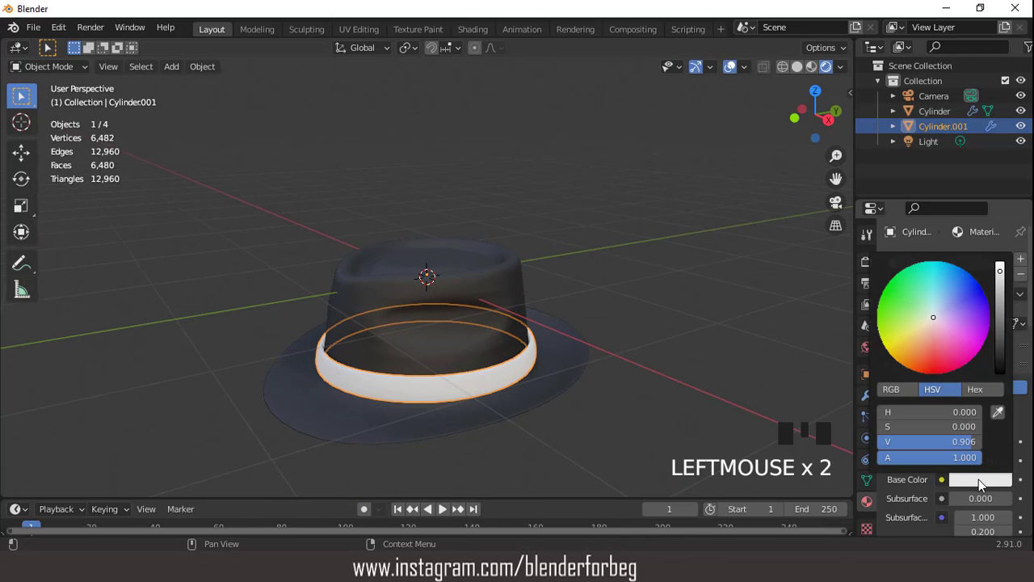
{"action": "left_click_drag", "start_coordinate": [995, 293], "coordinate": [999, 328]}
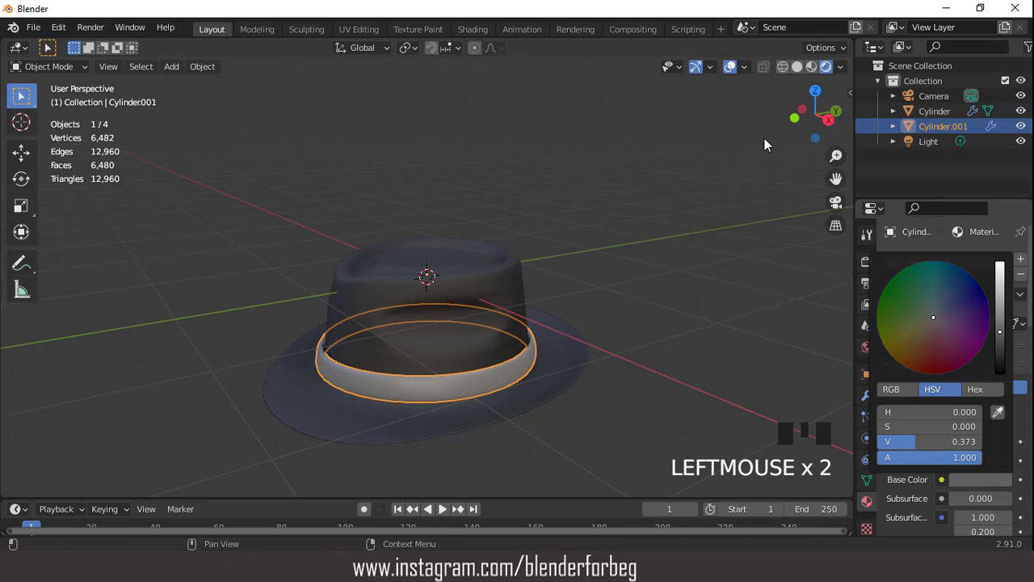
Hide the viewport overlays and inspect the rendered hat and band from several angles.
{"action": "left_click", "coordinate": [729, 66]}
{"action": "scroll", "coordinate": [556, 270], "scroll_direction": "down", "scroll_amount": 2}
{"action": "middle_click_drag", "start_coordinate": [560, 279], "coordinate": [587, 307]}
{"action": "scroll", "coordinate": [481, 321], "scroll_direction": "up", "scroll_amount": 4}
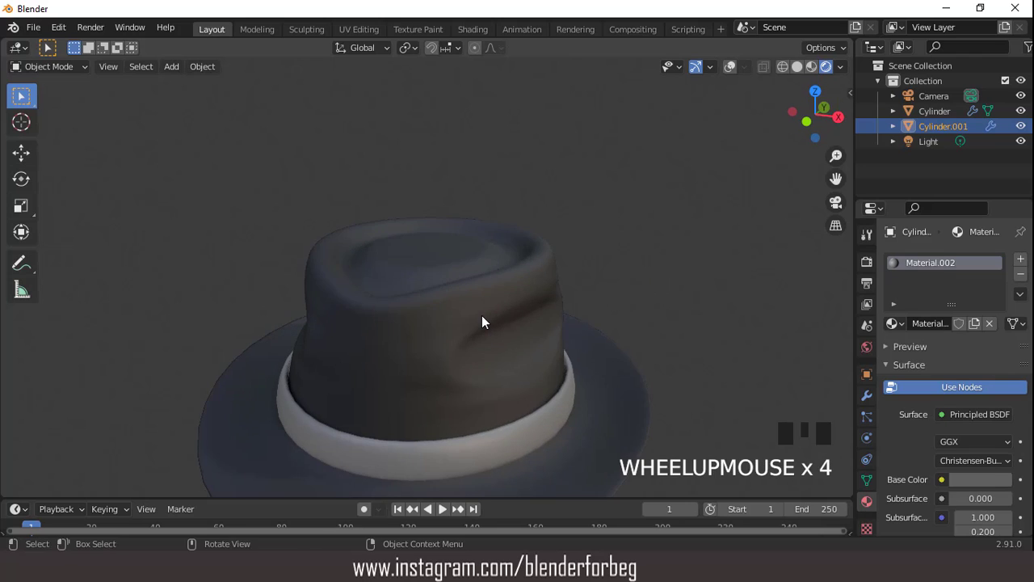
{"action": "middle_click_drag", "start_coordinate": [474, 312], "coordinate": [412, 277]}
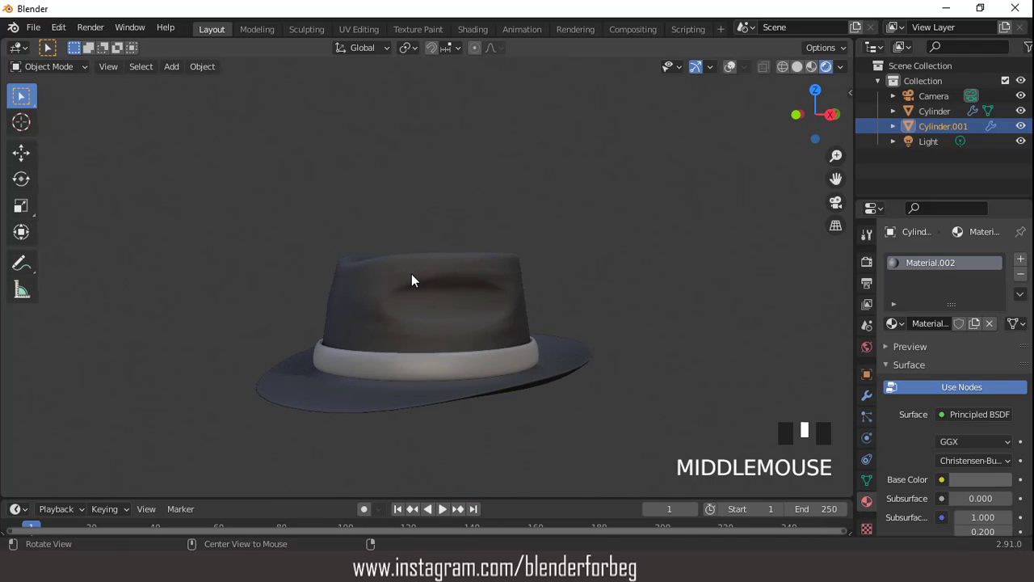
Make the render background transparent in the Film settings and look at the hat from the front view.
{"action": "left_click", "coordinate": [867, 283]}
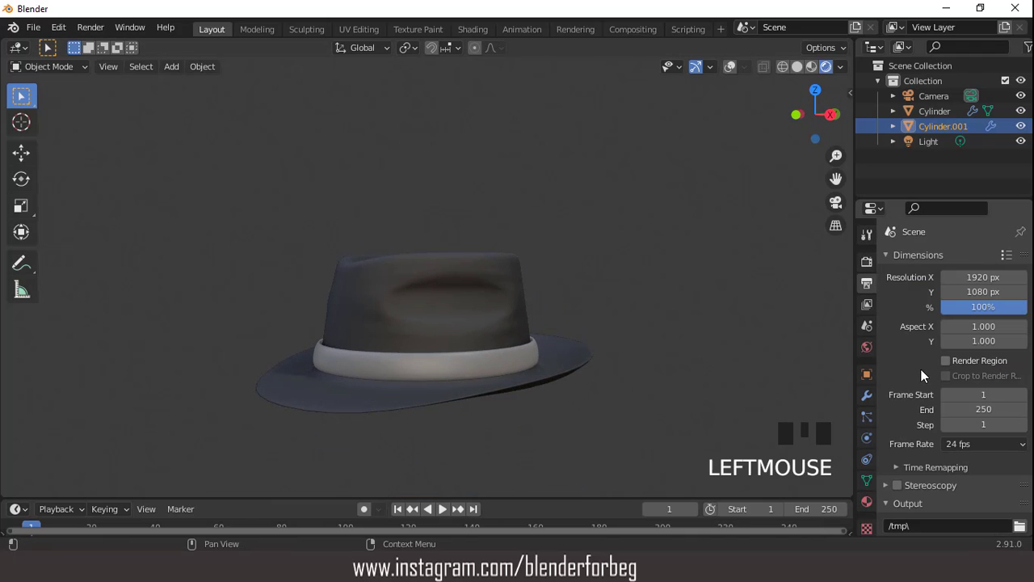
{"action": "left_click", "coordinate": [866, 259]}
{"action": "scroll", "coordinate": [913, 357], "scroll_direction": "down", "scroll_amount": 6}
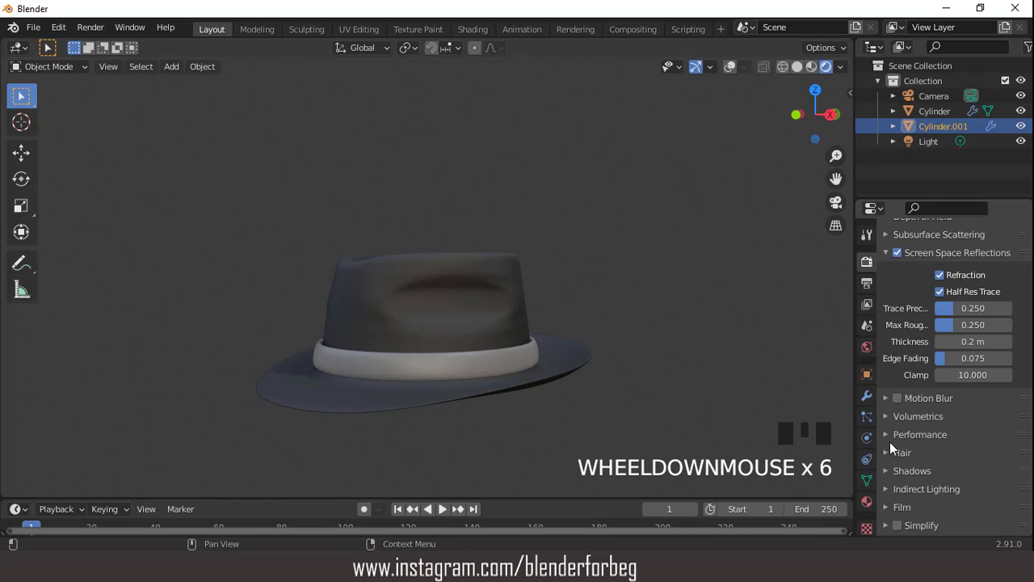
{"action": "scroll", "coordinate": [896, 448], "scroll_direction": "down", "scroll_amount": 3}
{"action": "left_click", "coordinate": [891, 449]}
{"action": "scroll", "coordinate": [900, 436], "scroll_direction": "down", "scroll_amount": 3}
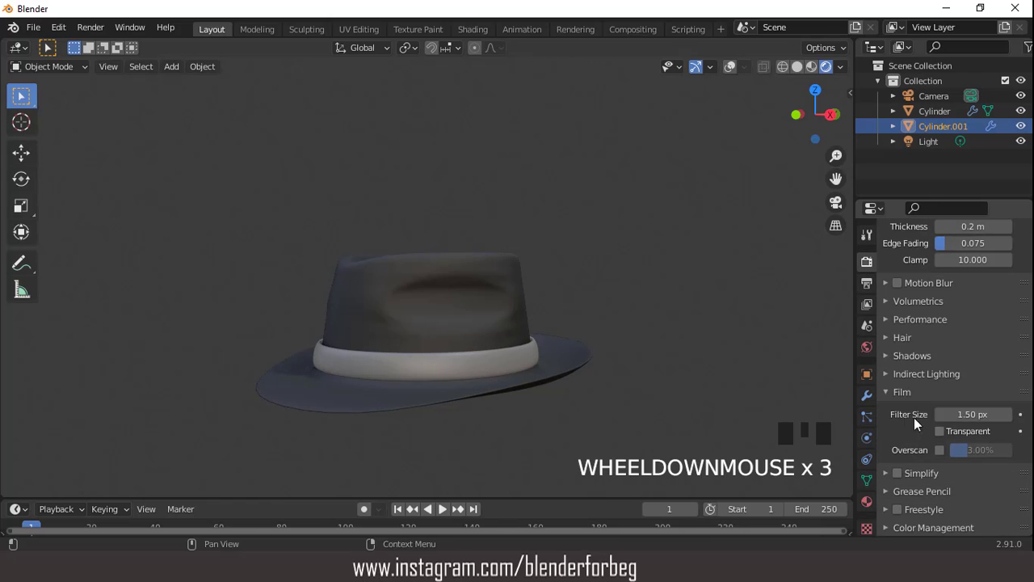
{"action": "left_click", "coordinate": [940, 431]}
{"action": "middle_click_drag", "start_coordinate": [483, 251], "coordinate": [424, 306]}
{"action": "scroll", "coordinate": [504, 297], "scroll_direction": "up", "scroll_amount": 3}
{"action": "key", "text": "KP_1"}
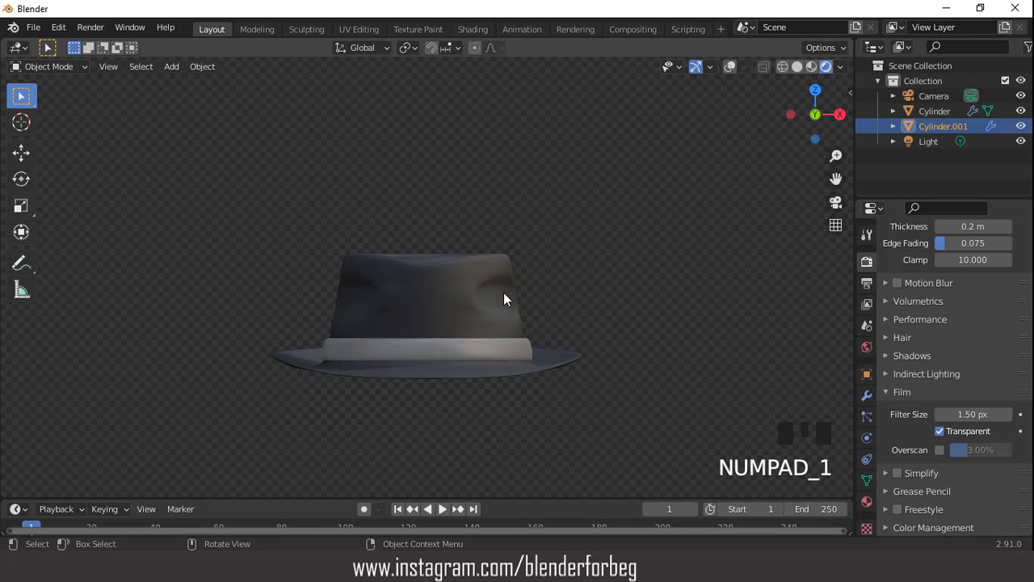
Switch the rendered viewport's studio lighting from the forest environment to the outdoor one with a road under a bright blue sky.
{"action": "left_click", "coordinate": [841, 68]}
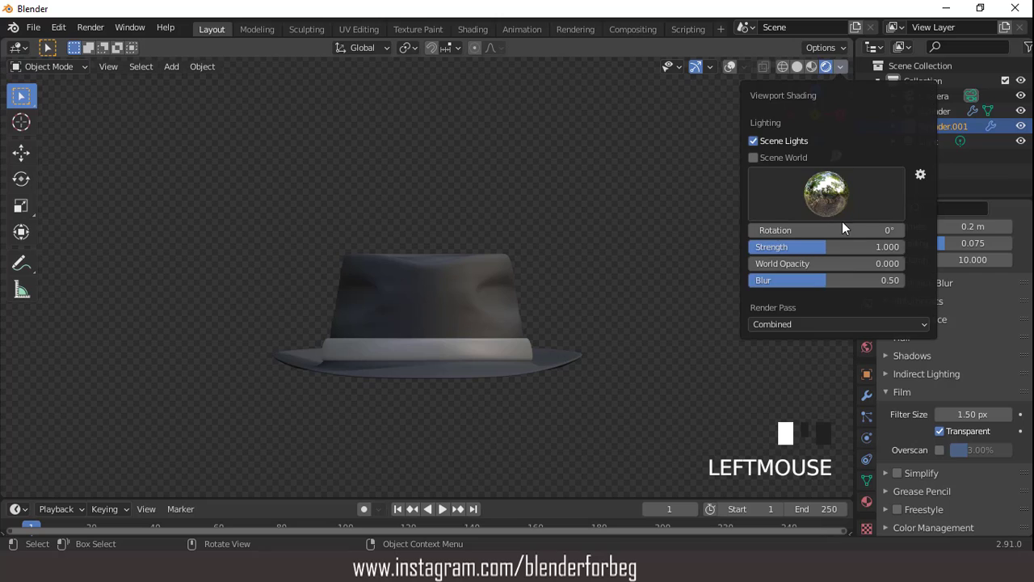
{"action": "left_click", "coordinate": [826, 196]}
{"action": "left_click", "coordinate": [868, 253]}
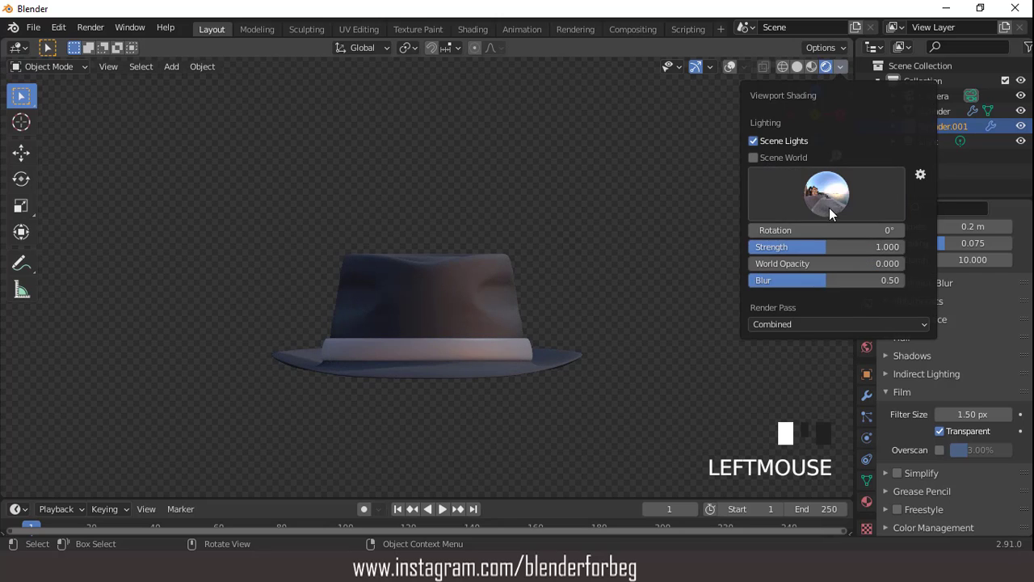
Examine the hat and band under the chosen lighting at an angle and from the front, right, top, back and left views.
{"action": "mouse_move", "coordinate": [533, 259]}
{"action": "middle_mouse_down"}
{"action": "mouse_move", "coordinate": [196, 245]}
{"action": "mouse_move", "coordinate": [348, 375]}
{"action": "mouse_move", "coordinate": [484, 323]}
{"action": "mouse_move", "coordinate": [486, 298]}
{"action": "middle_mouse_up"}
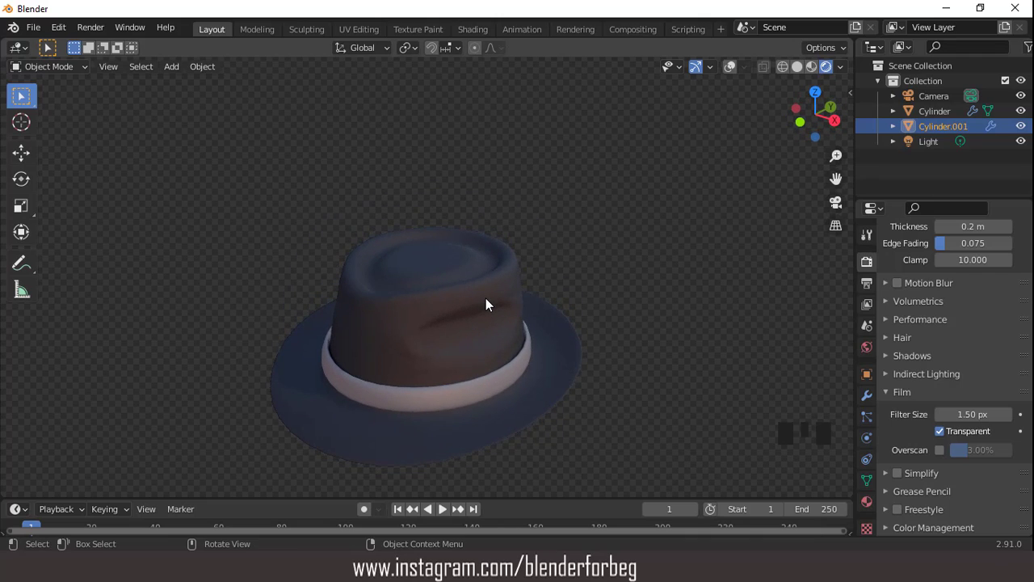
{"action": "scroll", "coordinate": [485, 297], "scroll_direction": "up", "scroll_amount": 2}
{"action": "key", "text": "ctrl+KP_2"}
{"action": "key", "text": "ctrl+KP_2"}
{"action": "key", "text": "ctrl+KP_2"}
{"action": "key", "text": "ctrl+KP_2"}
{"action": "key", "text": "ctrl+KP_2"}
{"action": "key", "text": "KP_1"}
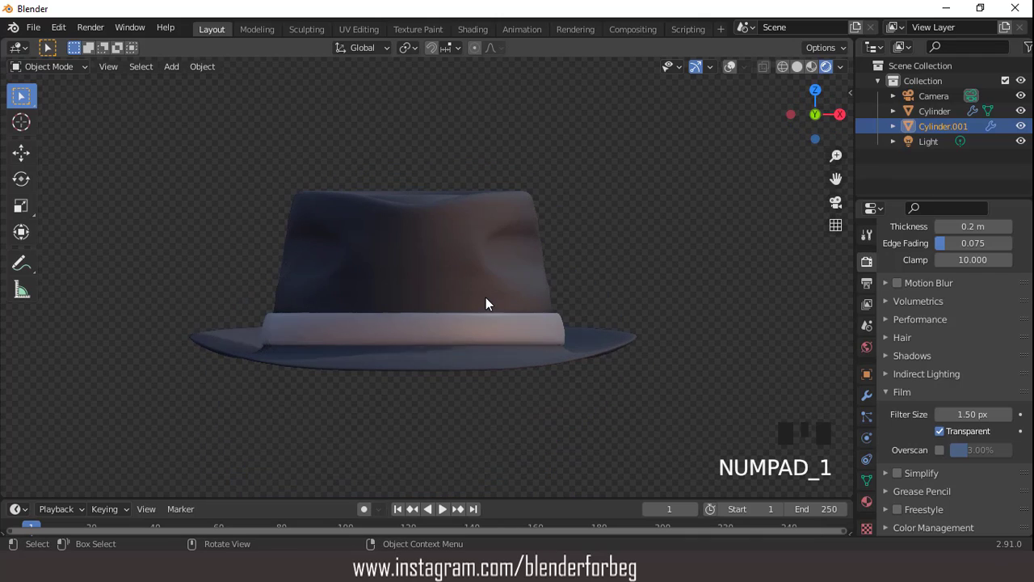
{"action": "key", "text": "KP_3"}
{"action": "key", "text": "KP_7"}
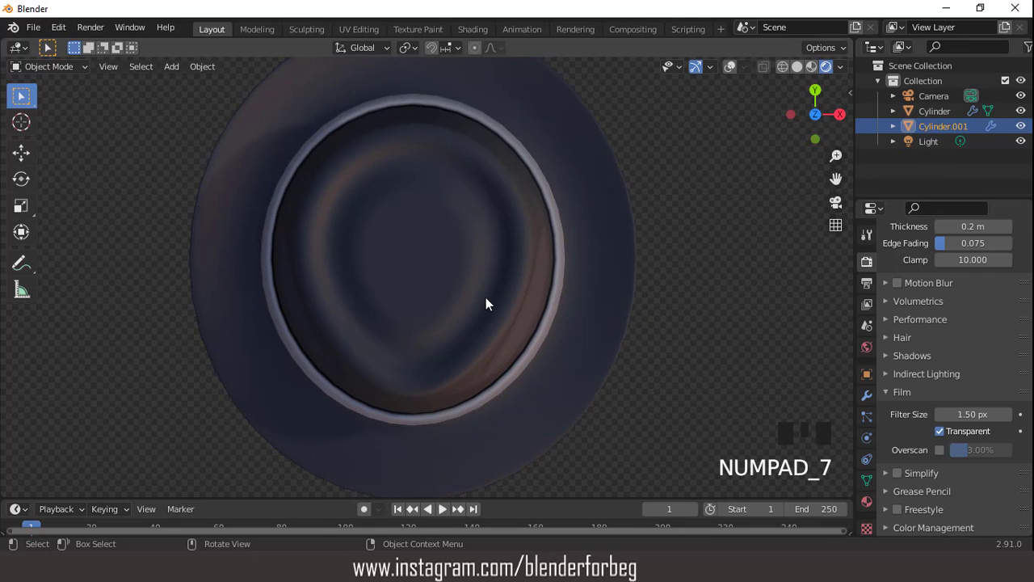
{"action": "key", "text": "ctrl+KP_1"}
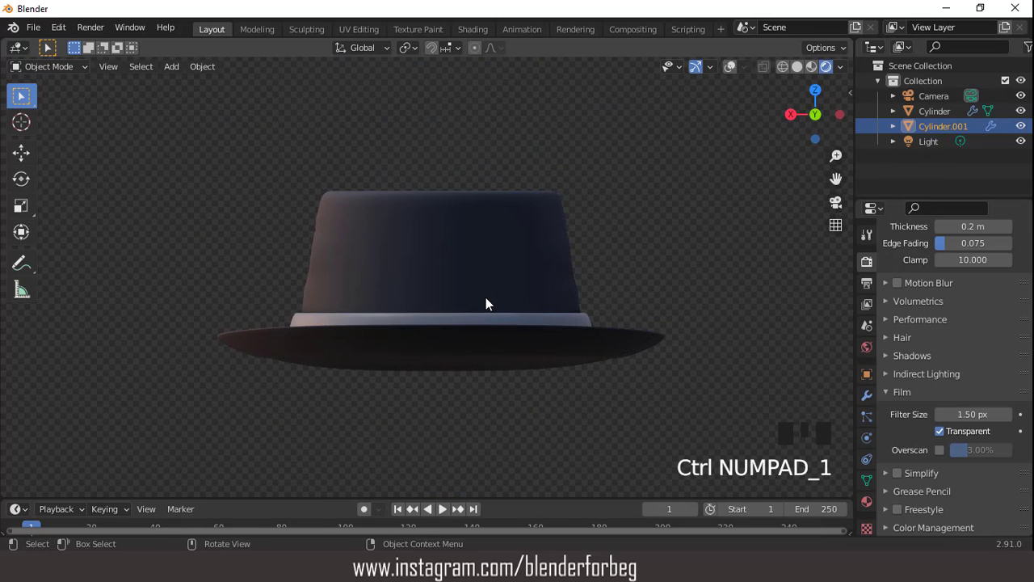
{"action": "key", "text": "ctrl+KP_3"}
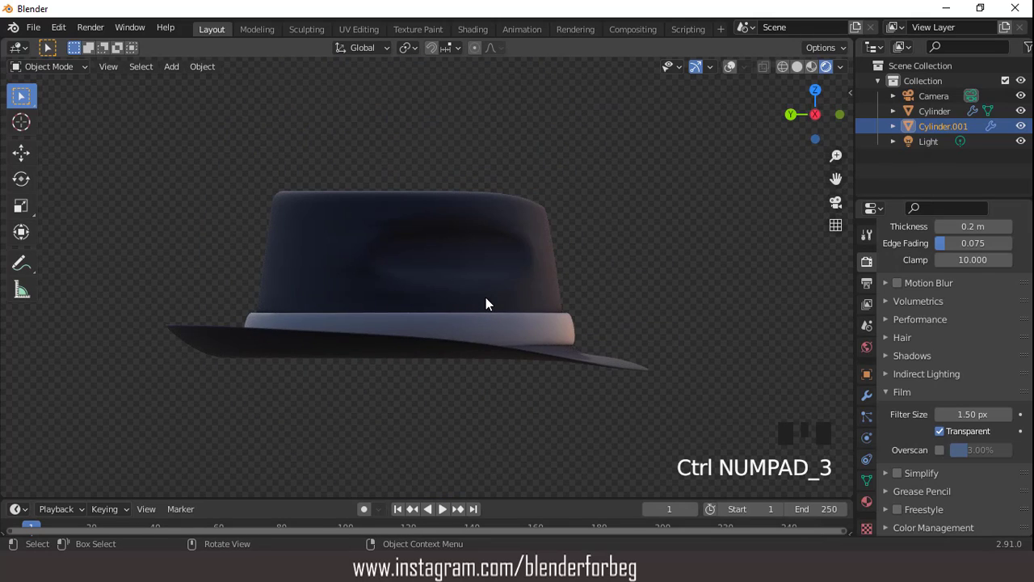